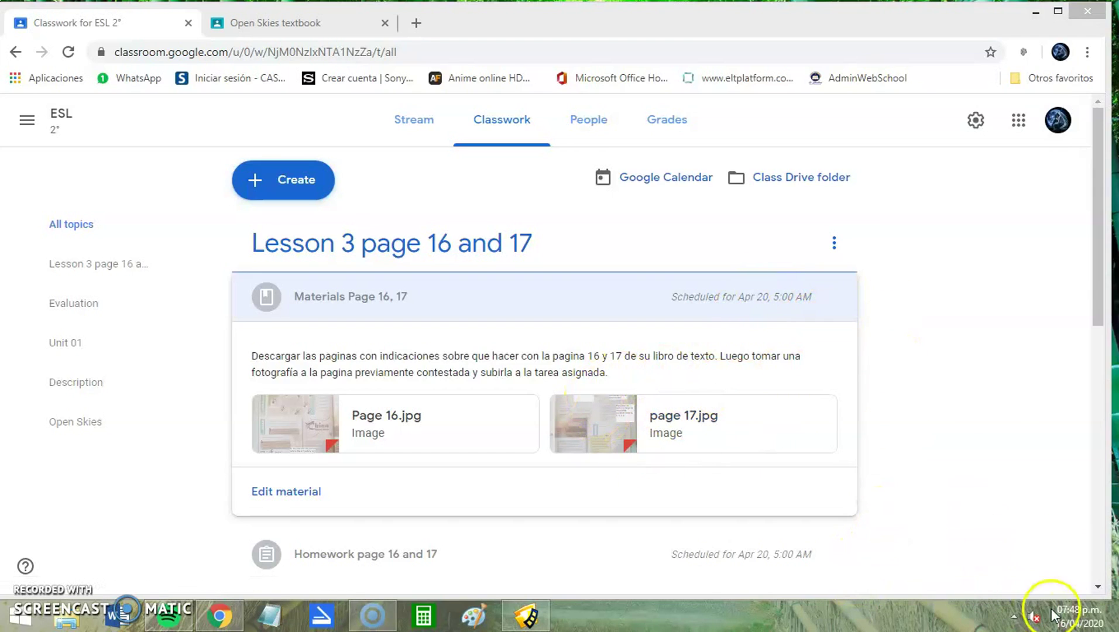
Check the lesson week's dates in the system calendar for April 2020 and close it
click(1074, 625)
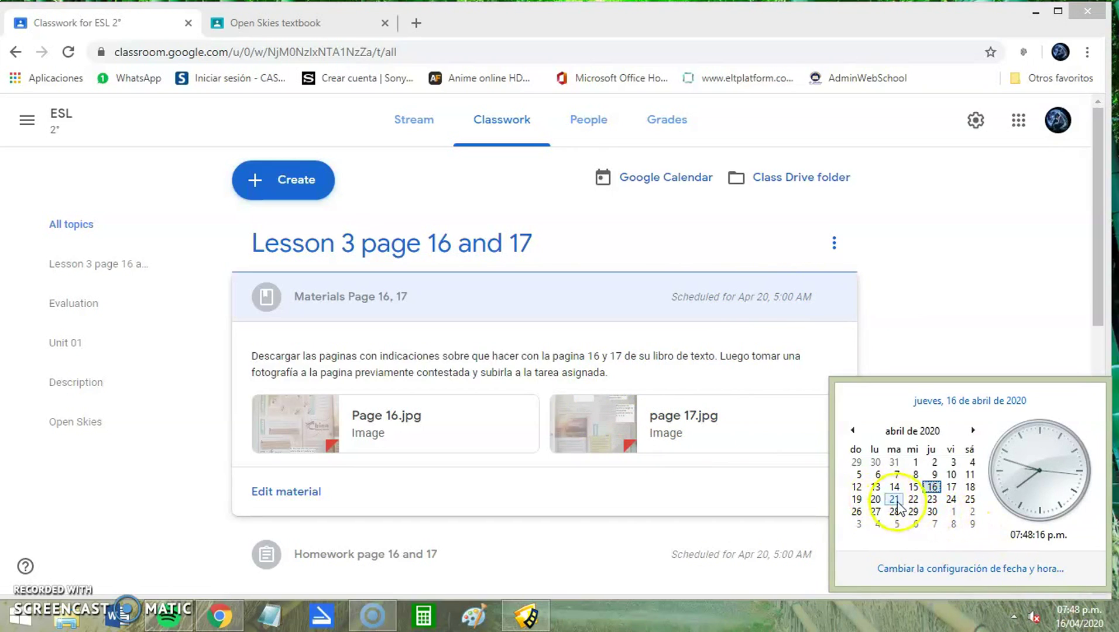
click(872, 502)
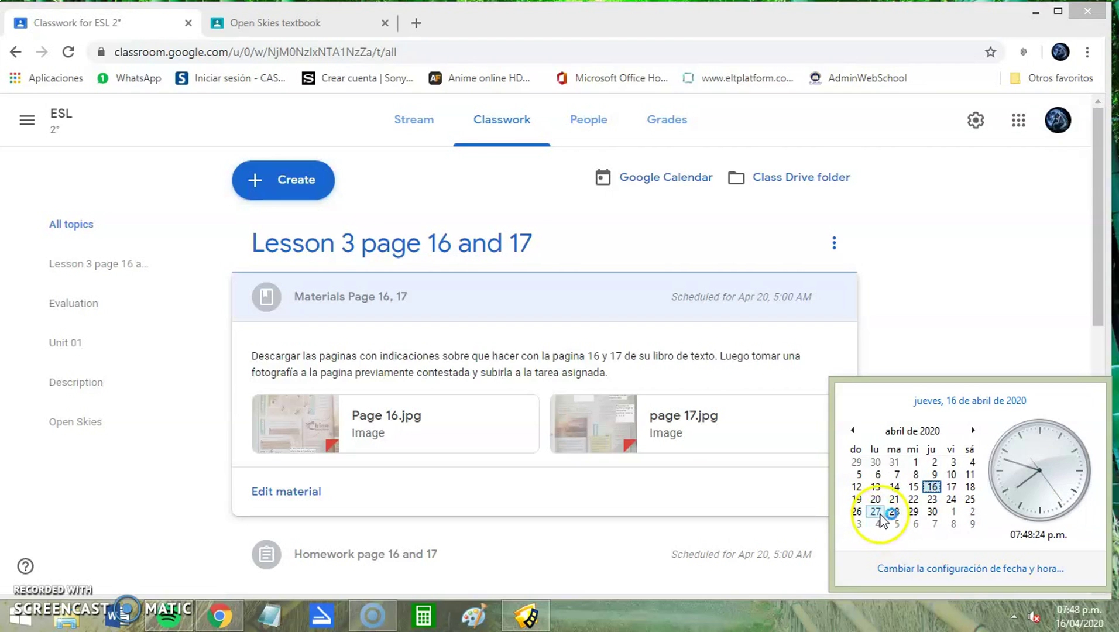
click(799, 612)
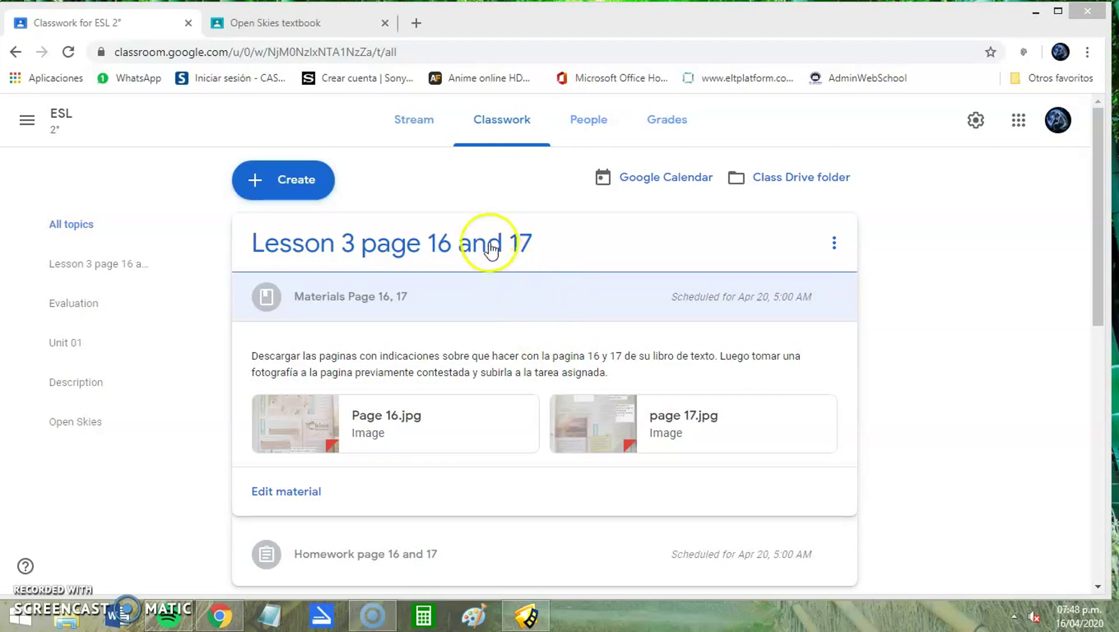
Look through the lesson, evaluation and unit topics on the ESL class's Classwork page
click(516, 136)
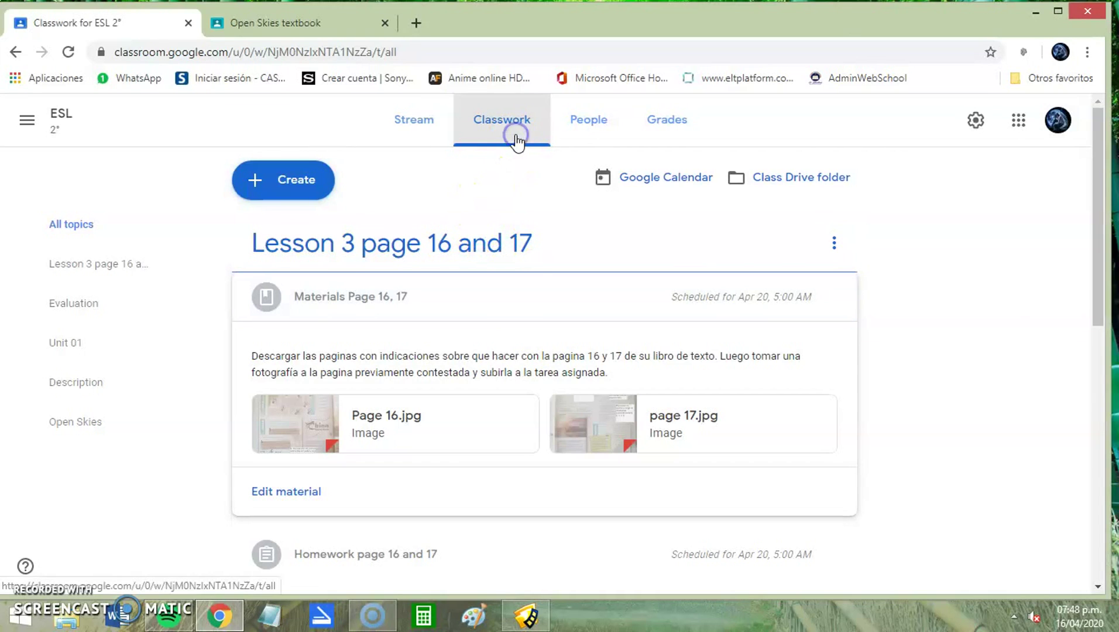
scroll(512, 302, down, 7)
scroll(514, 305, up, 2)
scroll(514, 305, up, 1)
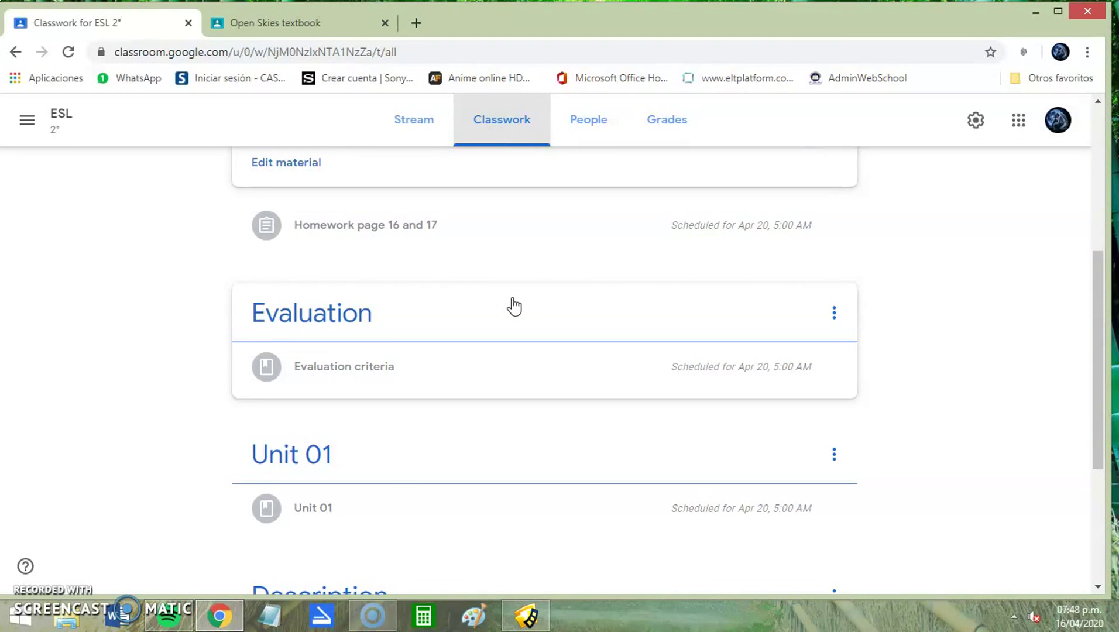
scroll(514, 305, down, 3)
scroll(513, 305, up, 3)
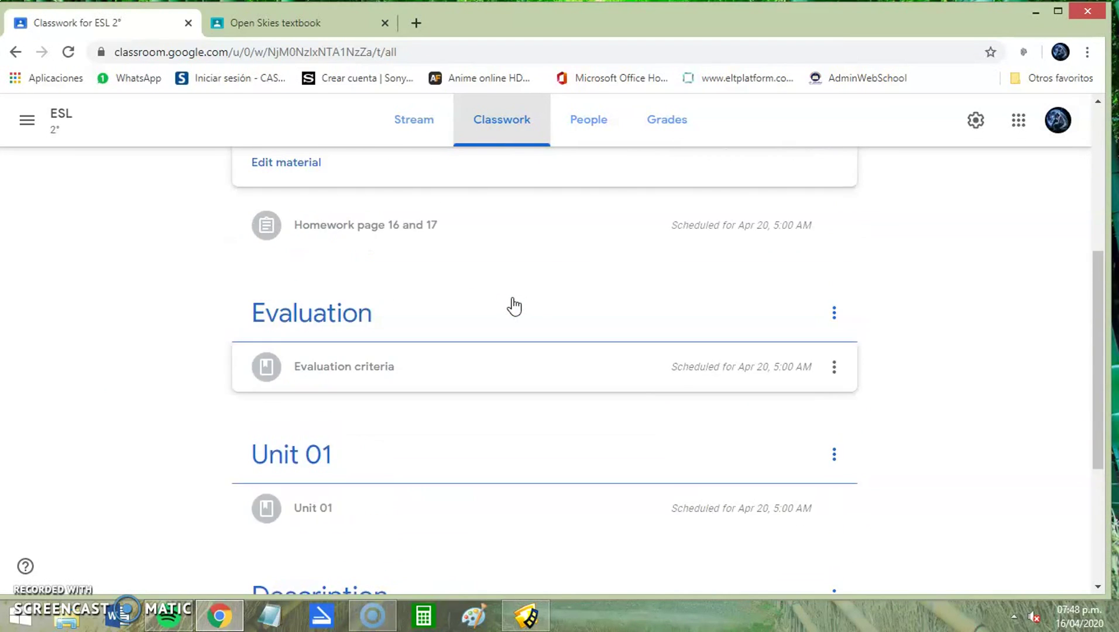
click(338, 448)
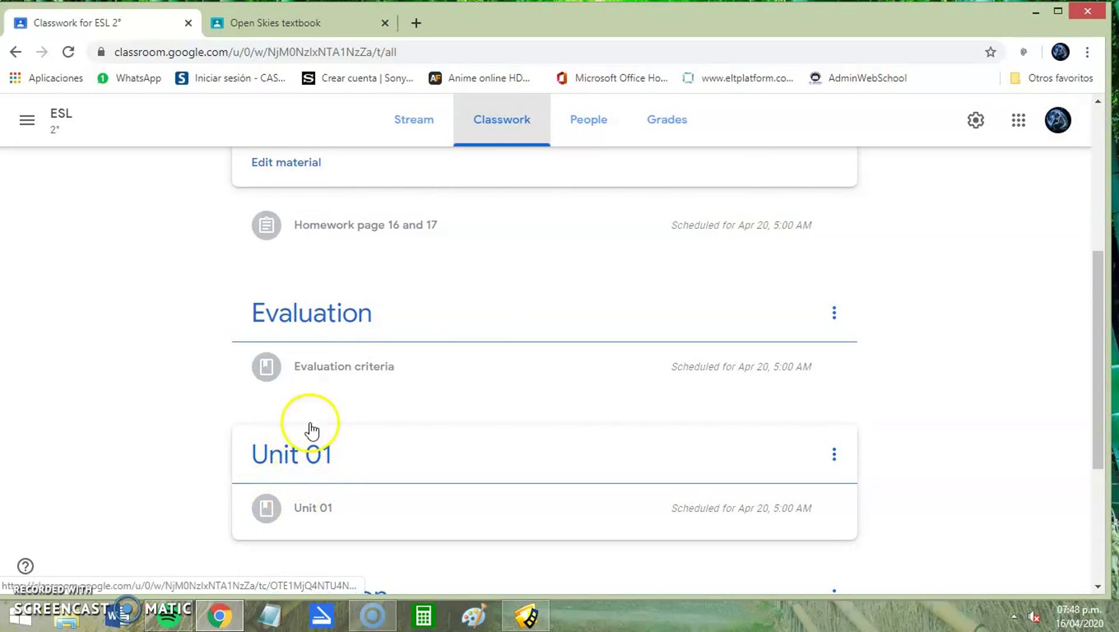
scroll(309, 359, up, 1)
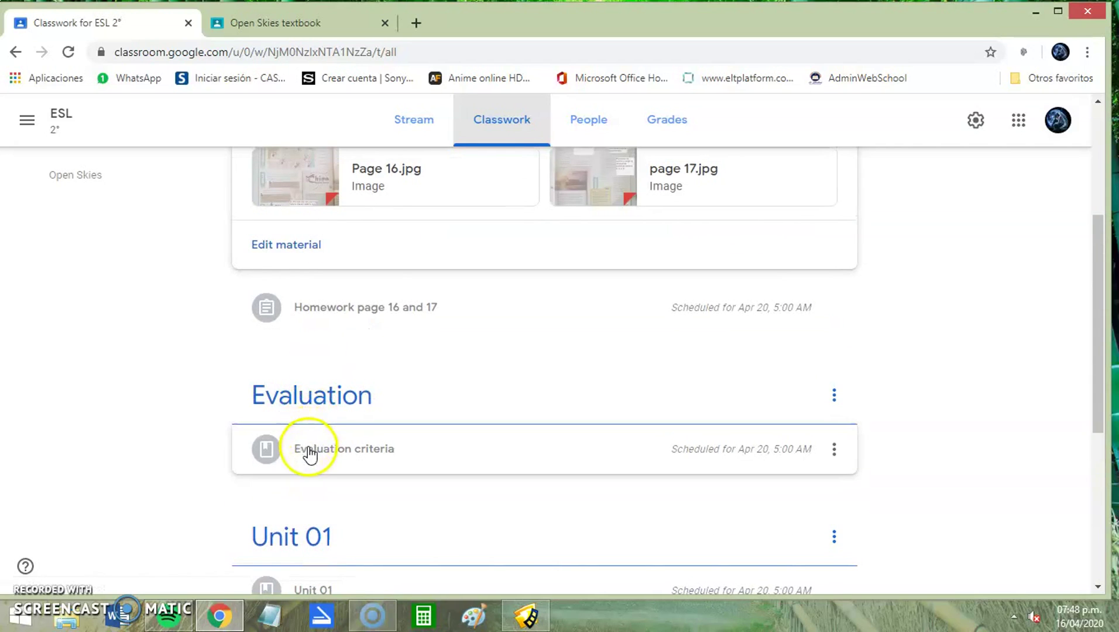
Examine the details of the Evaluation criteria and Unit 01 materials, and return to the first lesson topic
click(308, 449)
click(322, 241)
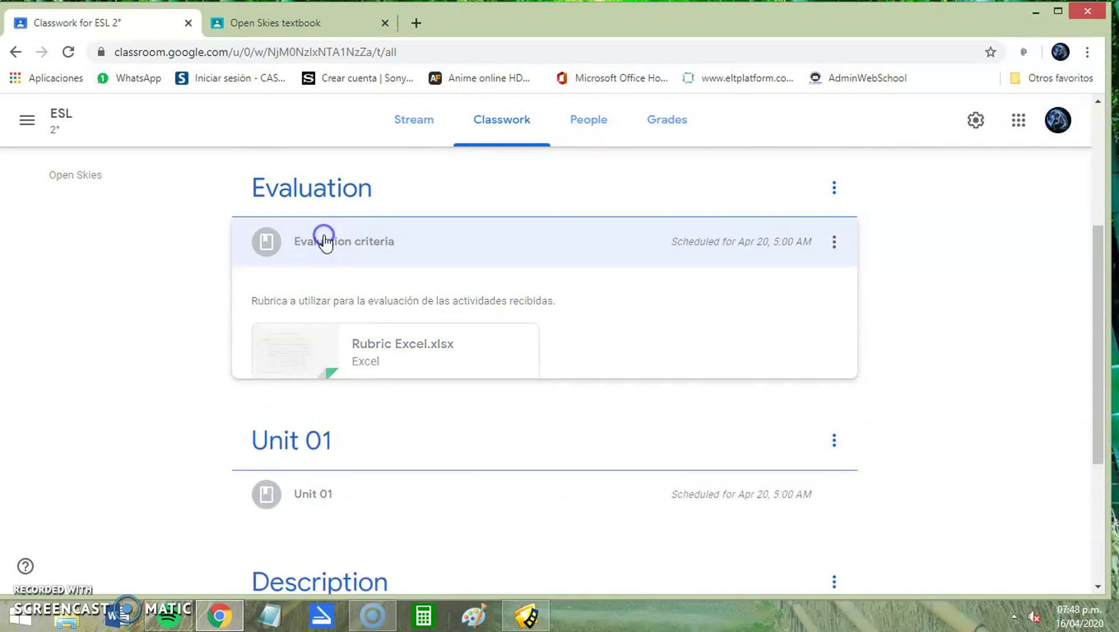
click(302, 398)
click(305, 394)
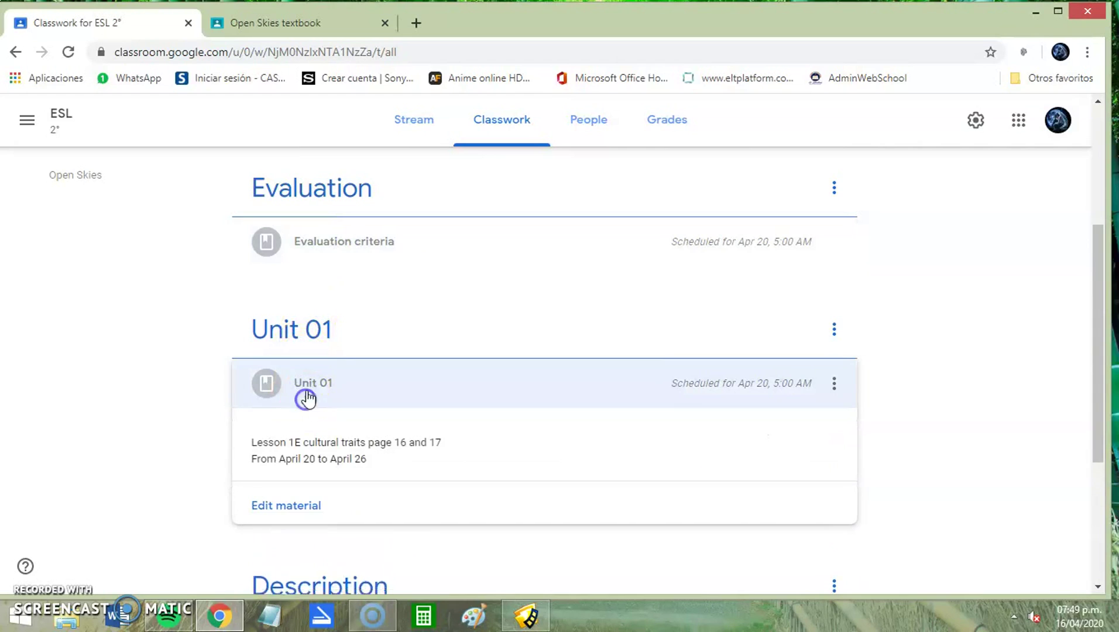
scroll(307, 390, up, 4)
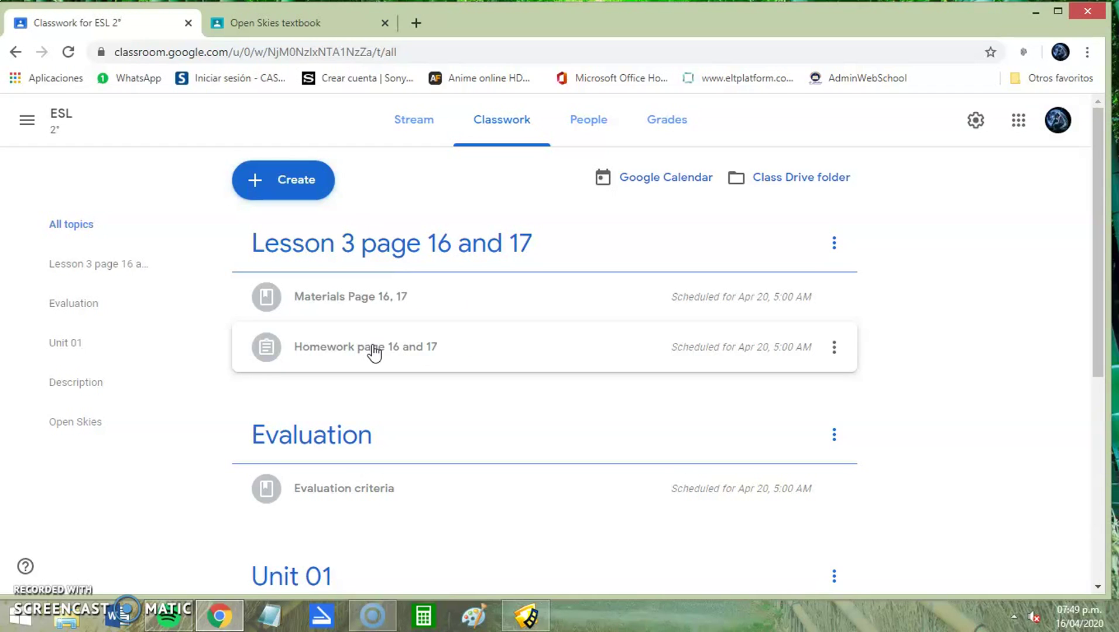
Switch to the Open Skies textbook assignment and remove both attached files from the student's work
click(303, 24)
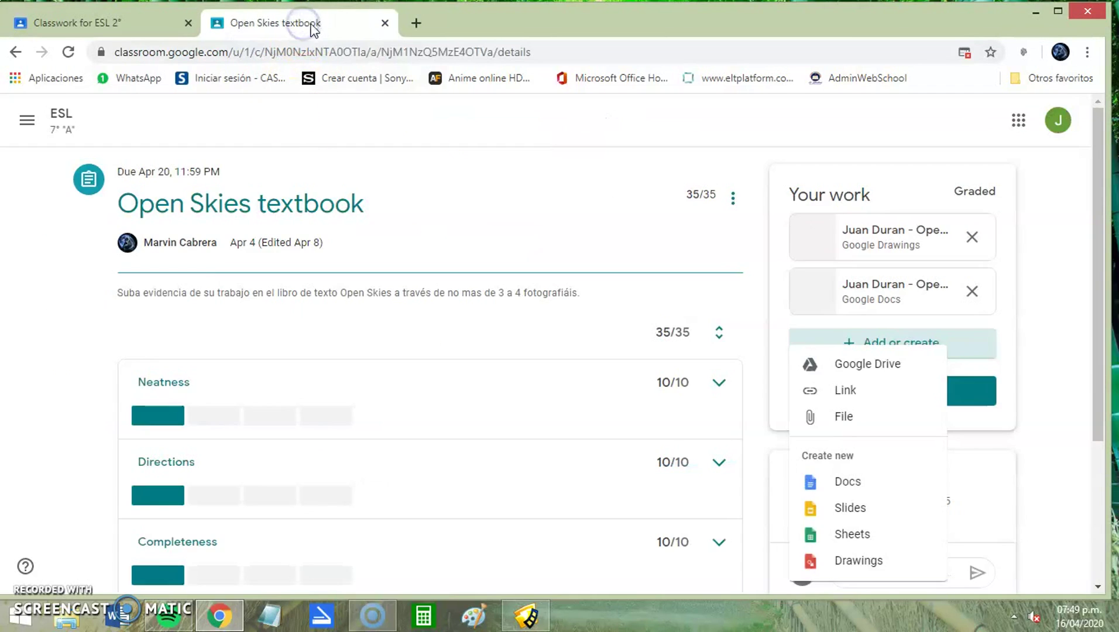
click(974, 292)
click(970, 237)
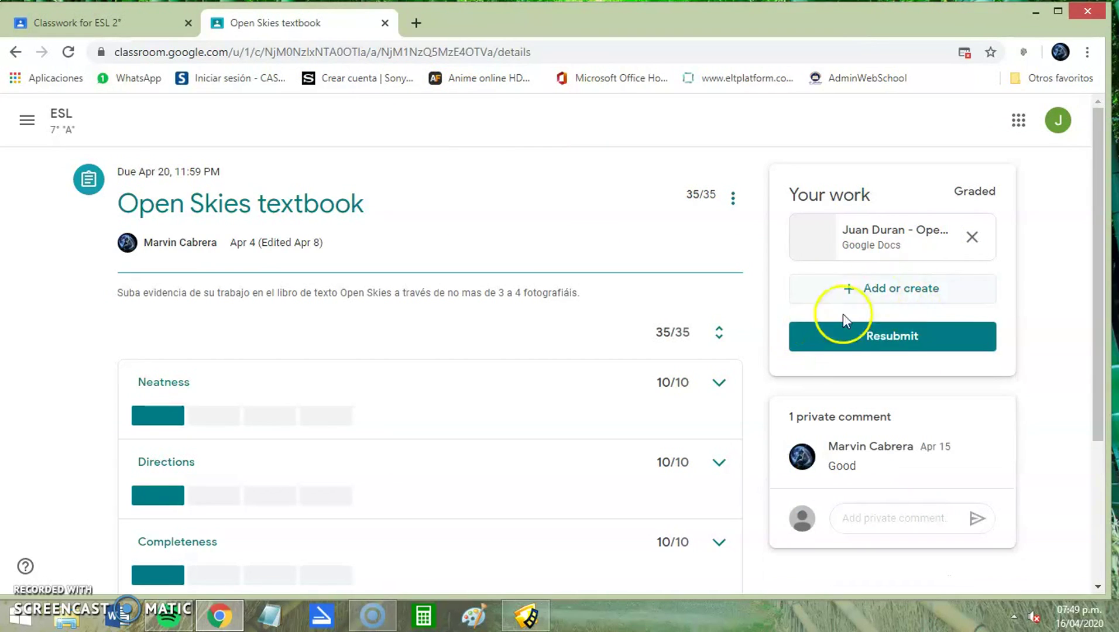
click(972, 238)
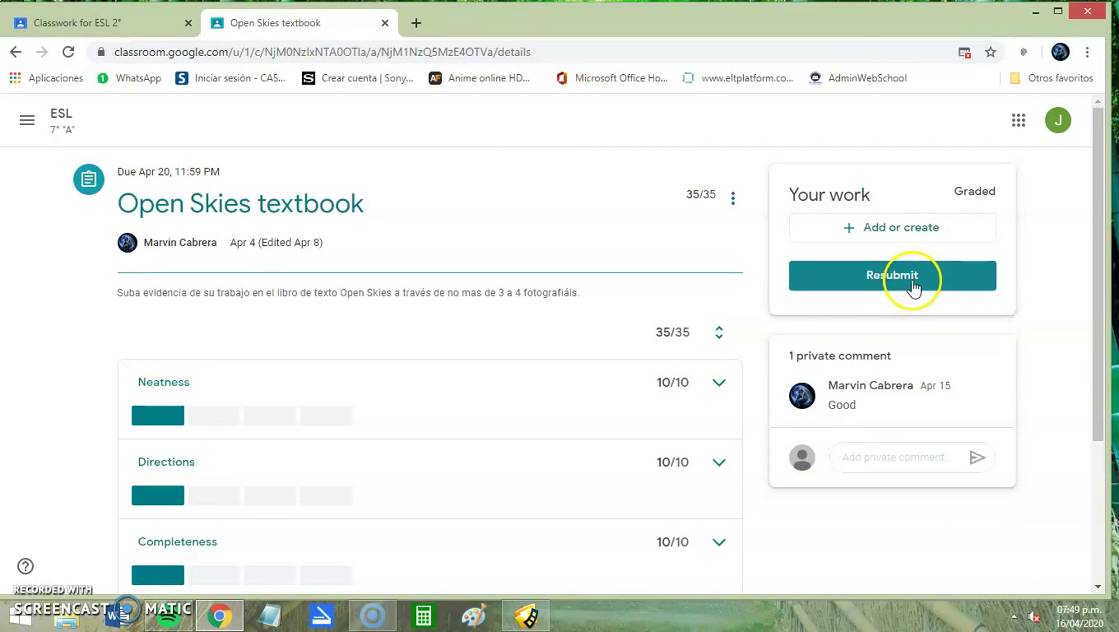
Create a new Google Docs document as an attachment to the student's work
click(904, 228)
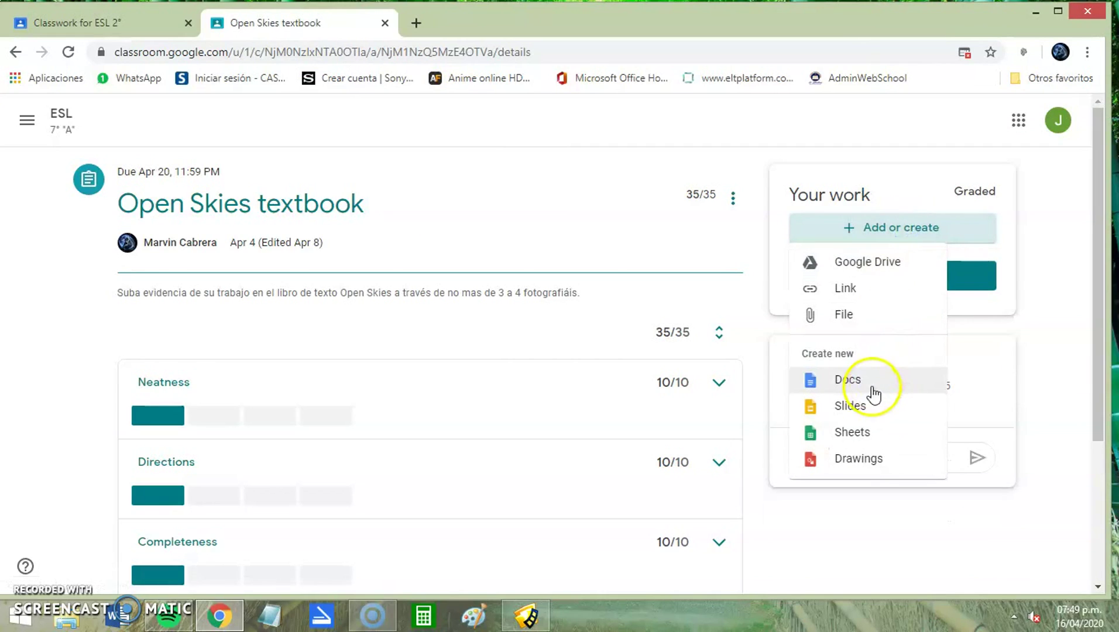
click(853, 410)
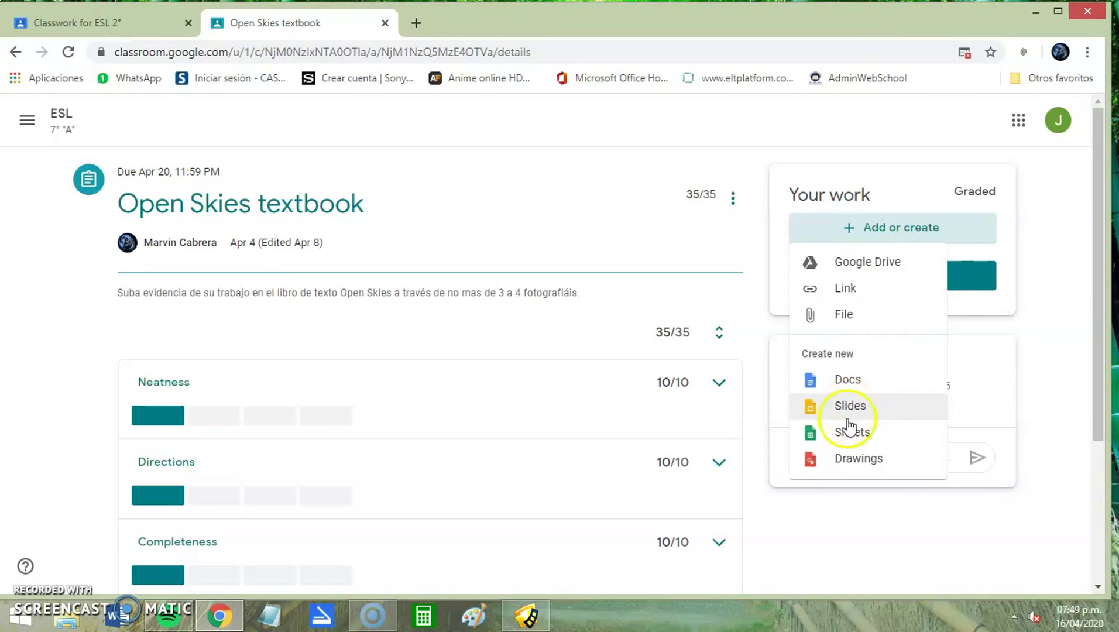
click(845, 445)
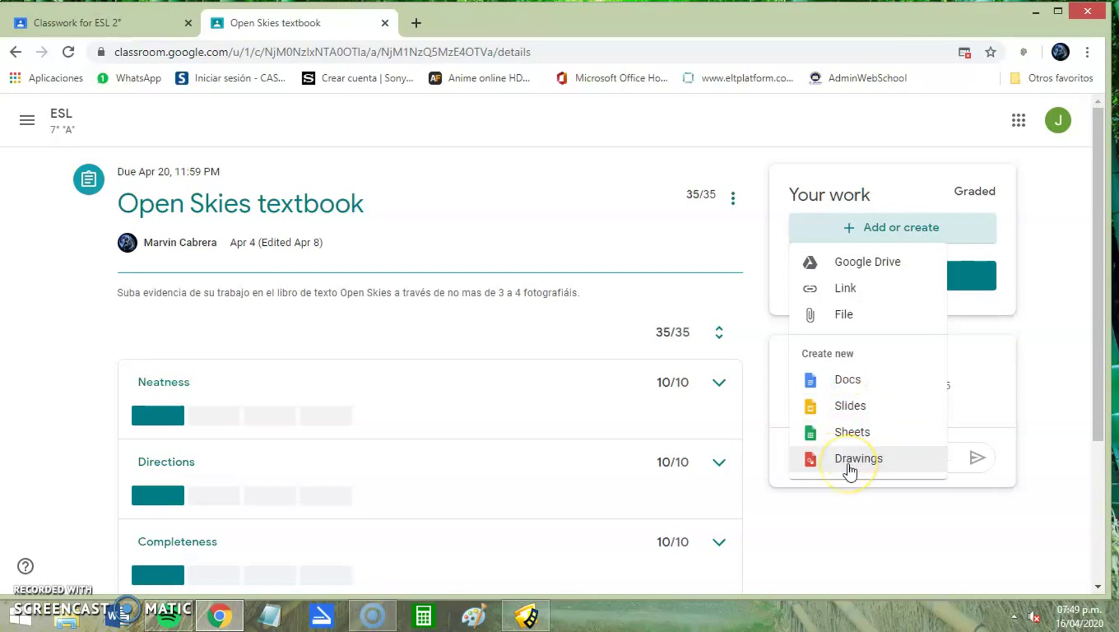
click(847, 383)
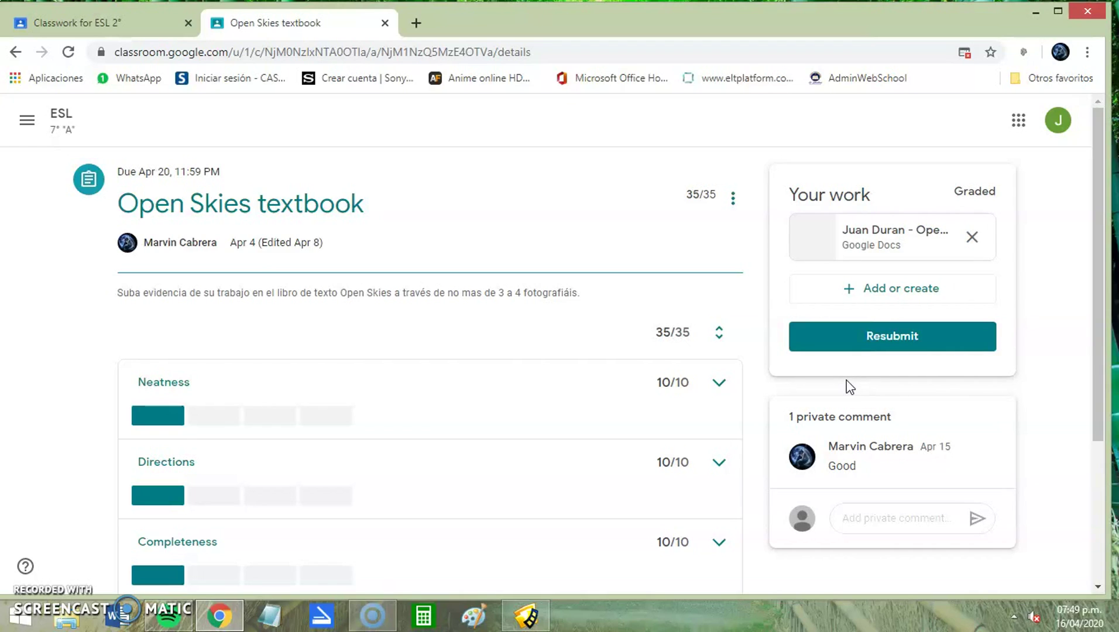
Open the attached document in Google Docs and enter the sample text "dfdfdfdfddfdfdsfds"
click(866, 250)
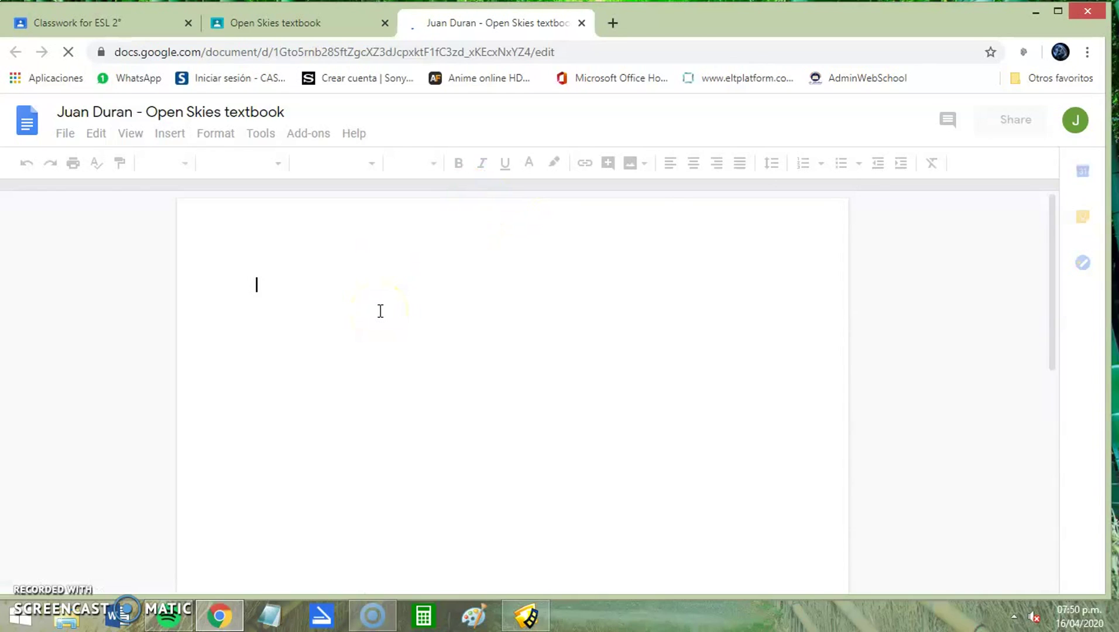
text(dfdfdfdfd)
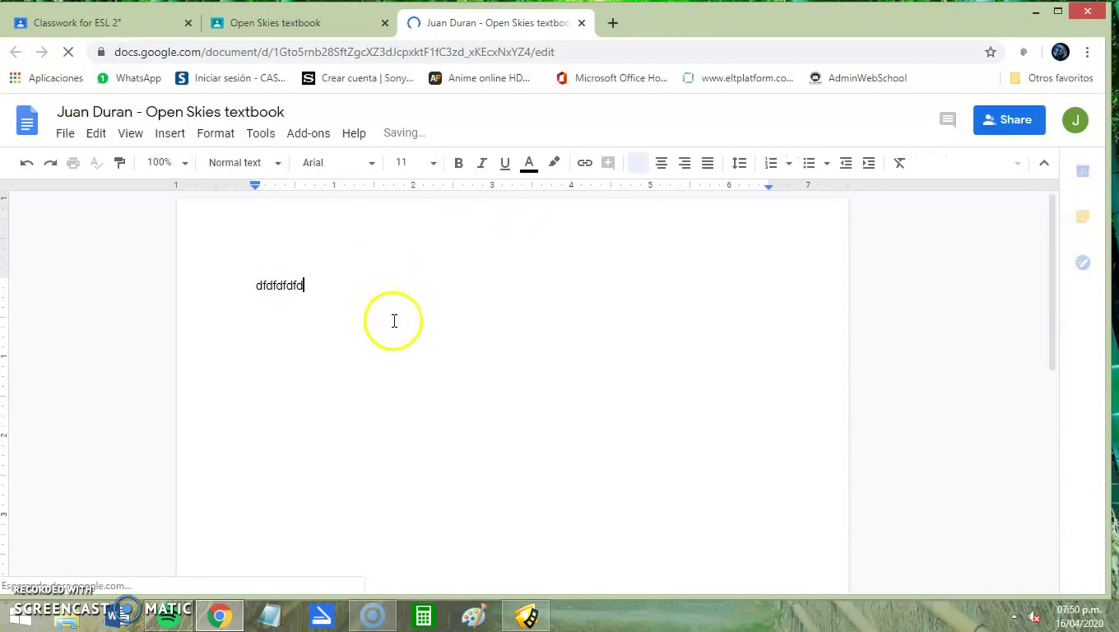
text(dfdfdsfds)
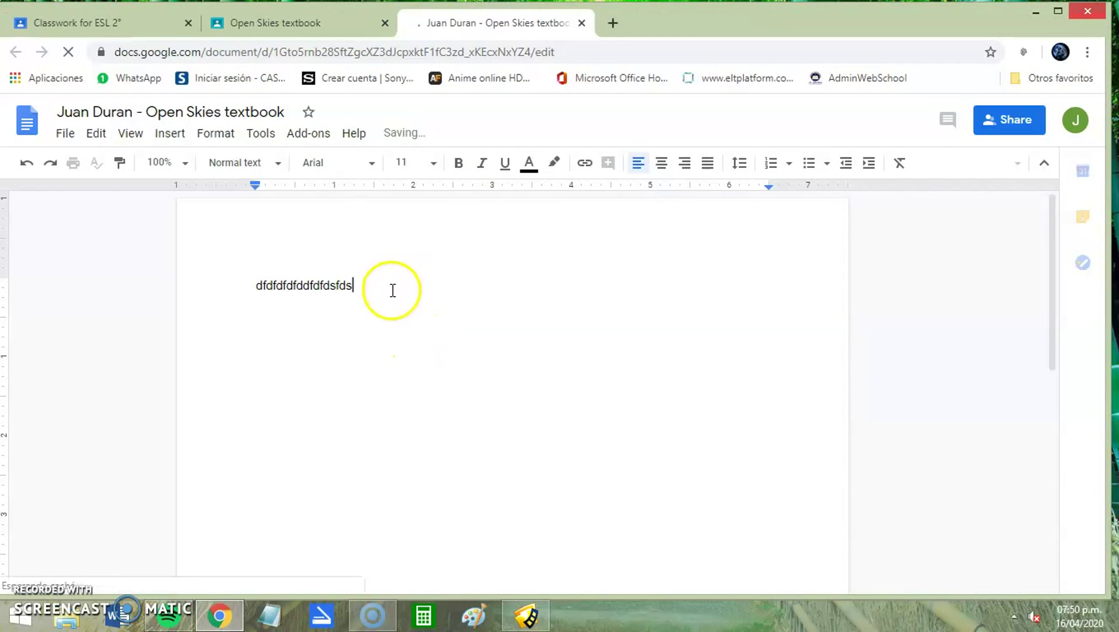
Set the font size of the sample text to 24
drag(369, 291, 258, 276)
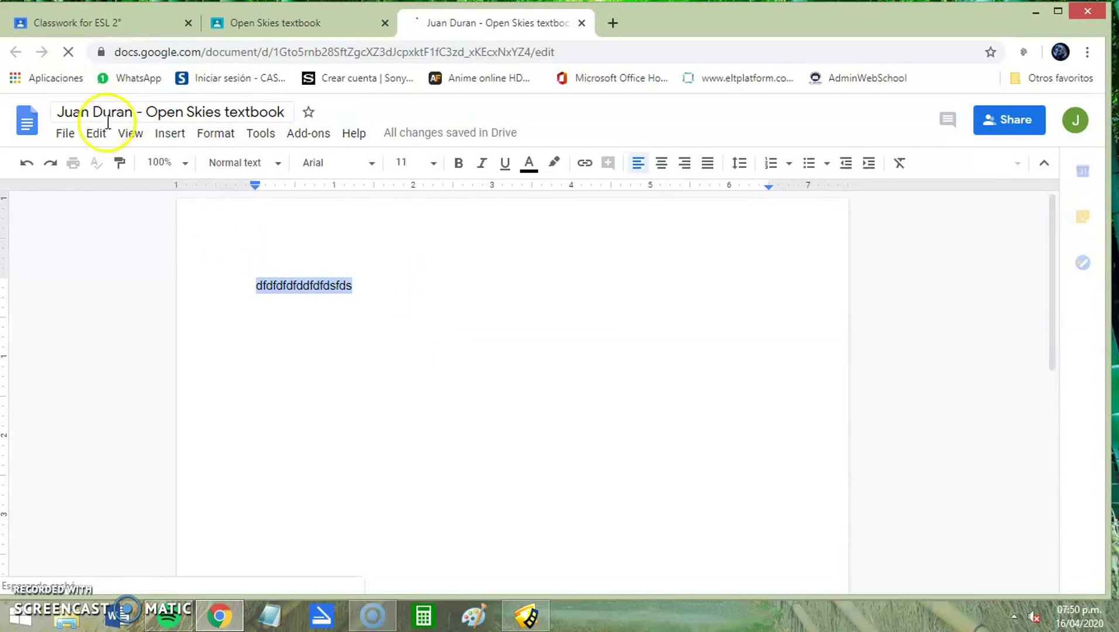
click(434, 165)
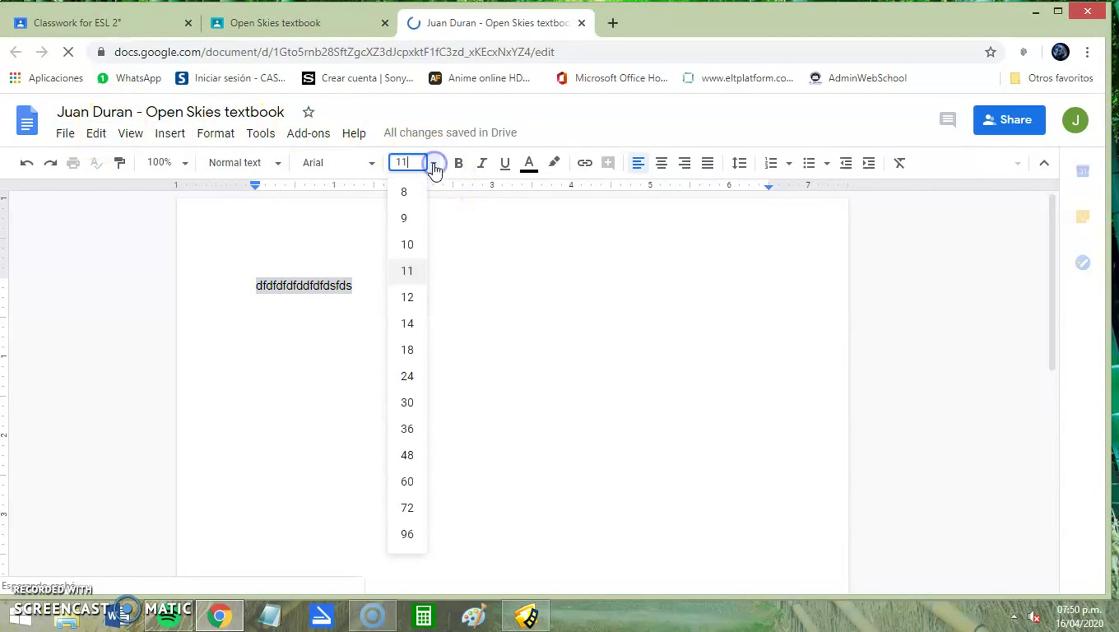
click(408, 375)
click(432, 362)
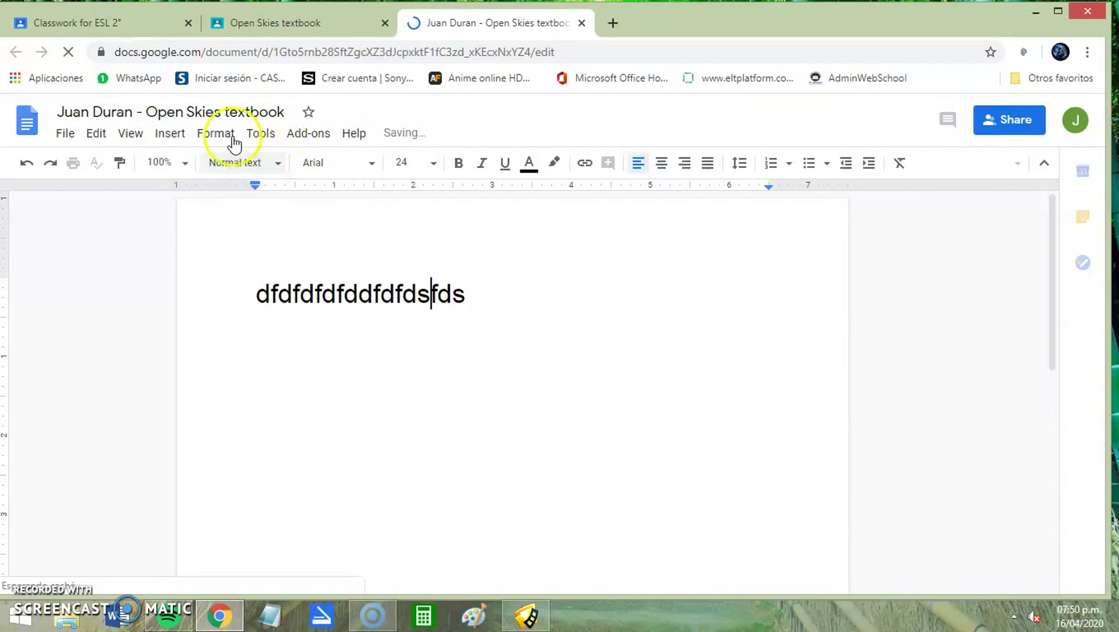
Insert a table with two columns and three rows within the sample text, before its final "fds"
click(176, 140)
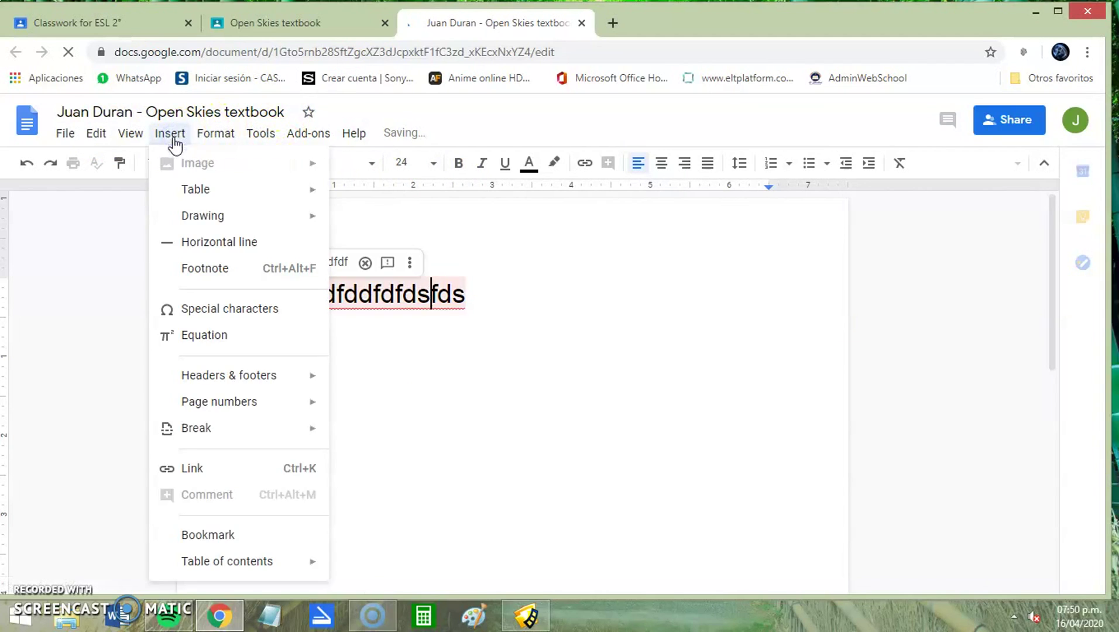
mouse_move(190, 196)
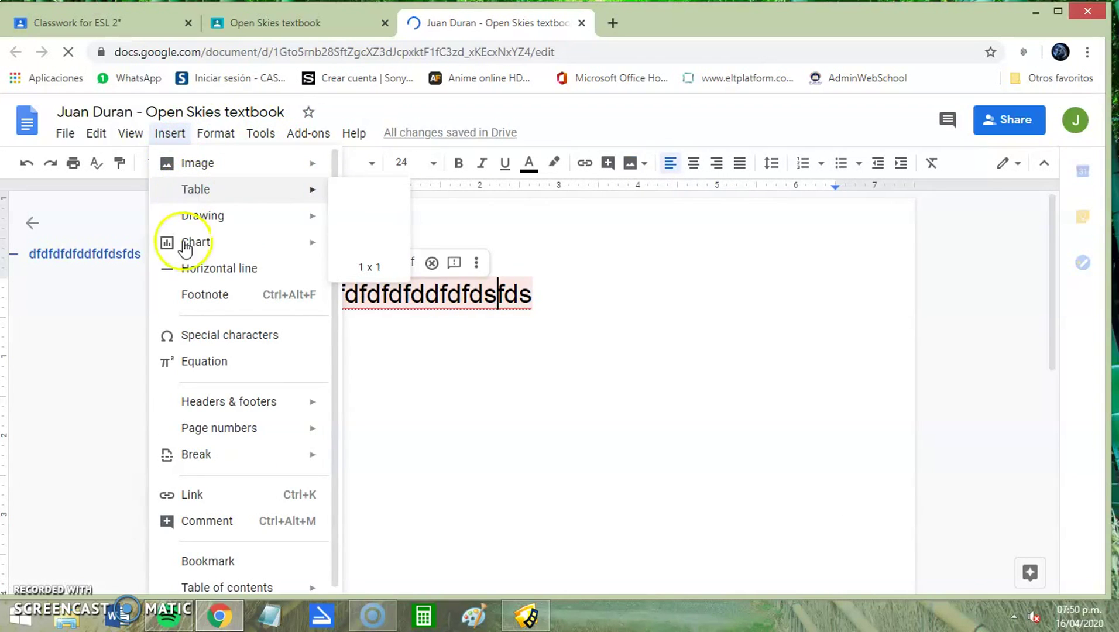
mouse_move(206, 249)
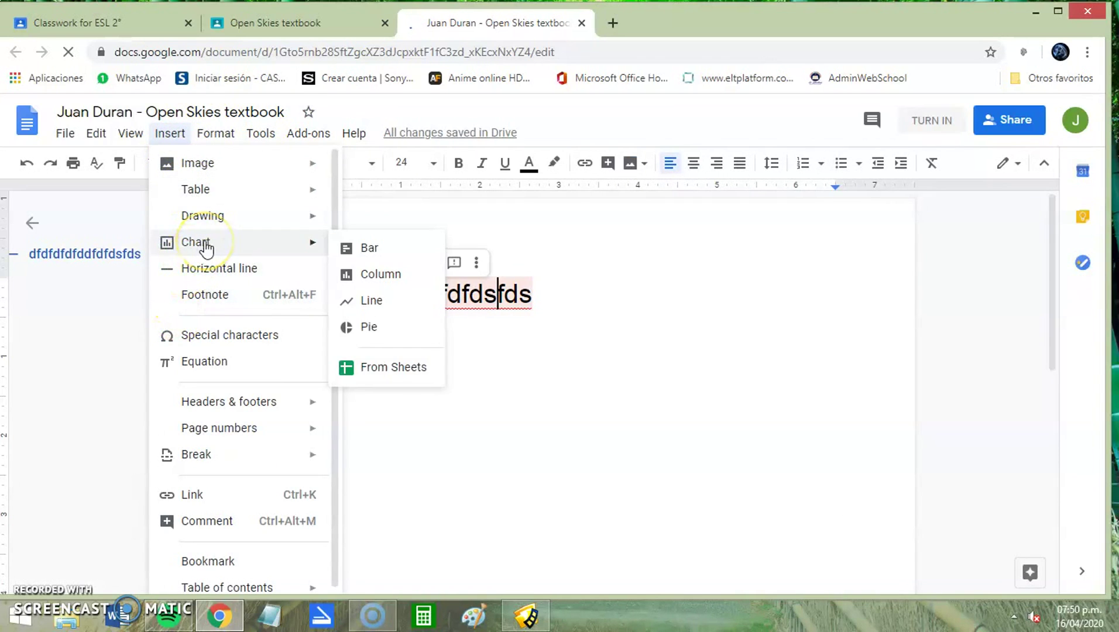
mouse_move(234, 220)
mouse_move(234, 199)
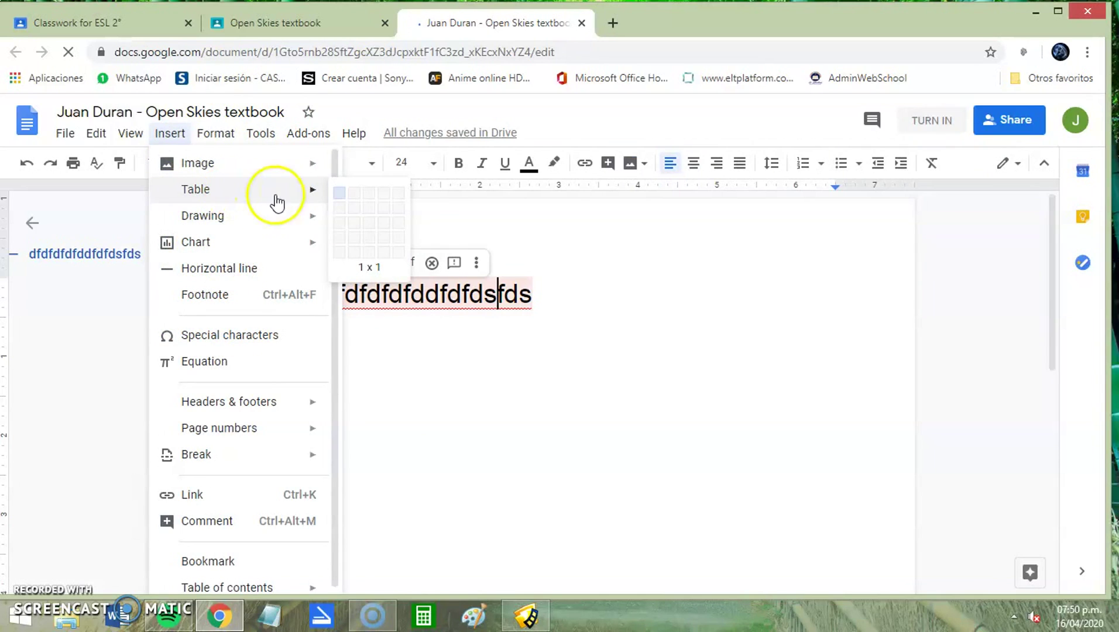
click(359, 226)
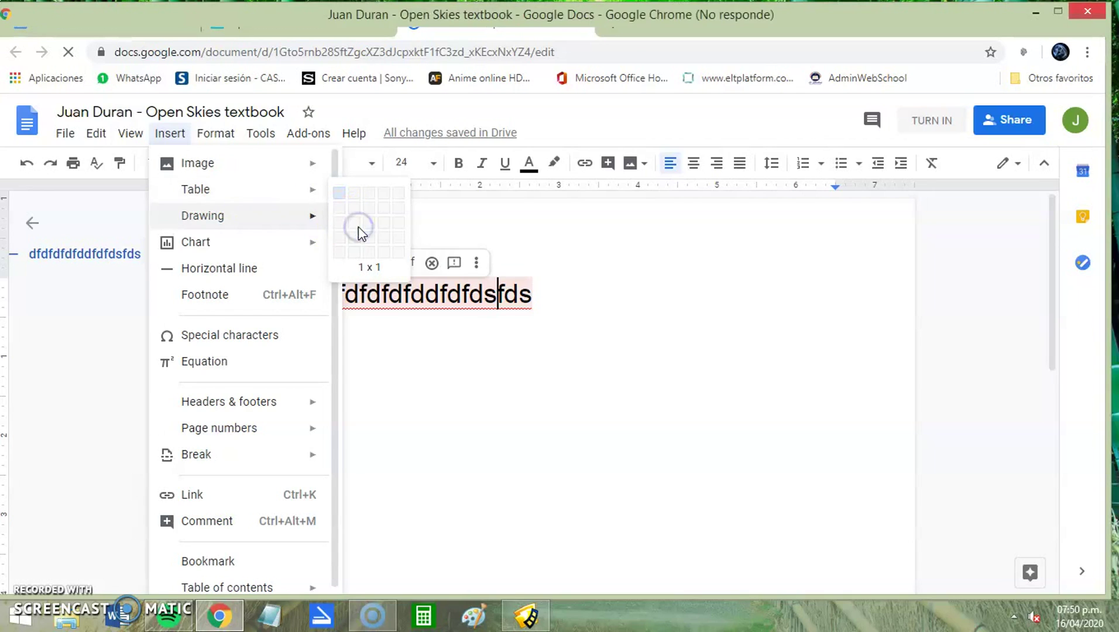
Try to bold the line of text above the table
click(557, 287)
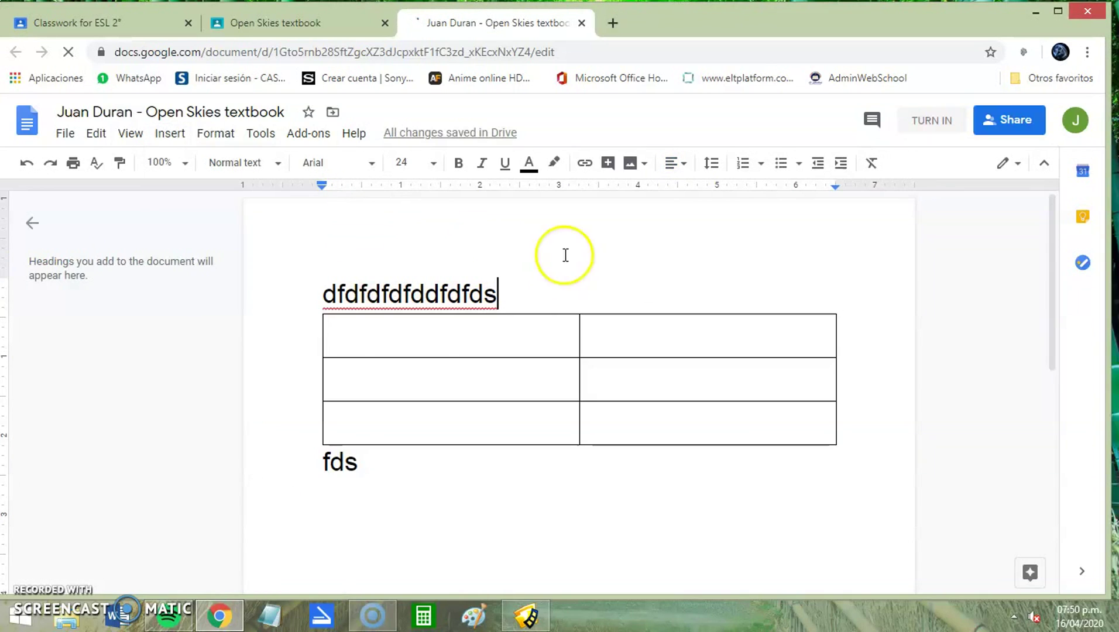
click(458, 163)
drag(495, 290, 366, 293)
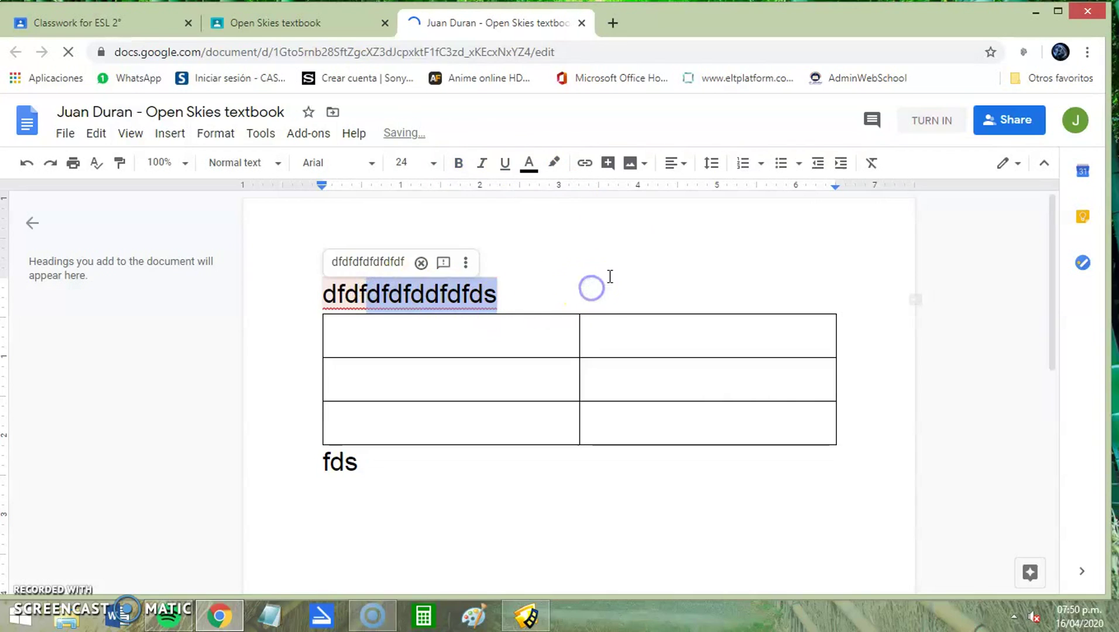
click(590, 287)
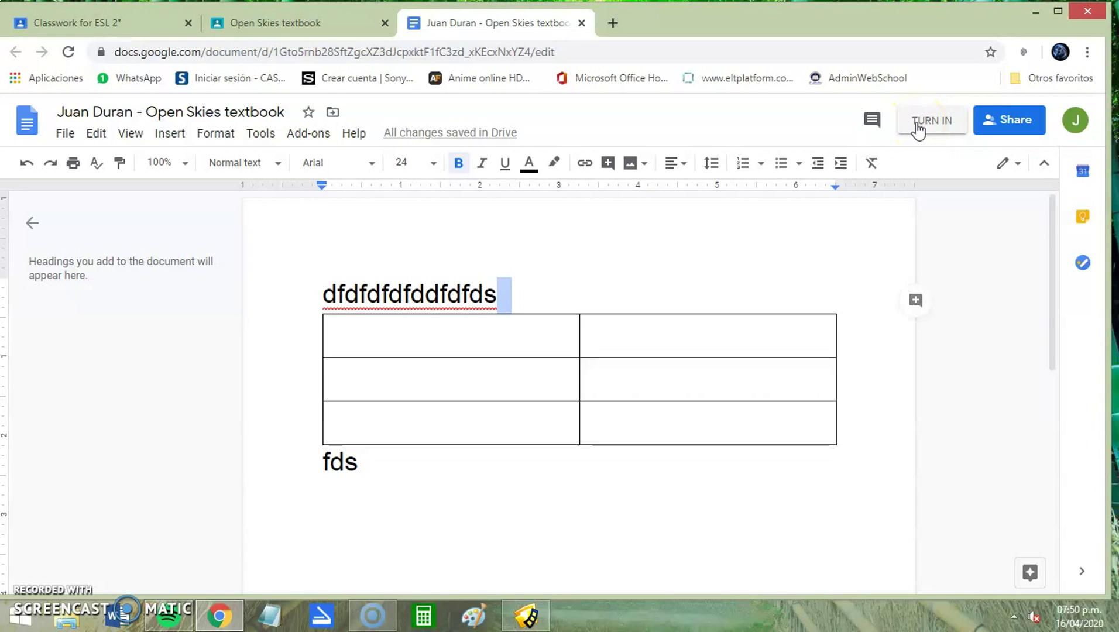
Open the document's turn-in page, close it without submitting, and close the document to return to the Open Skies textbook assignment
click(918, 124)
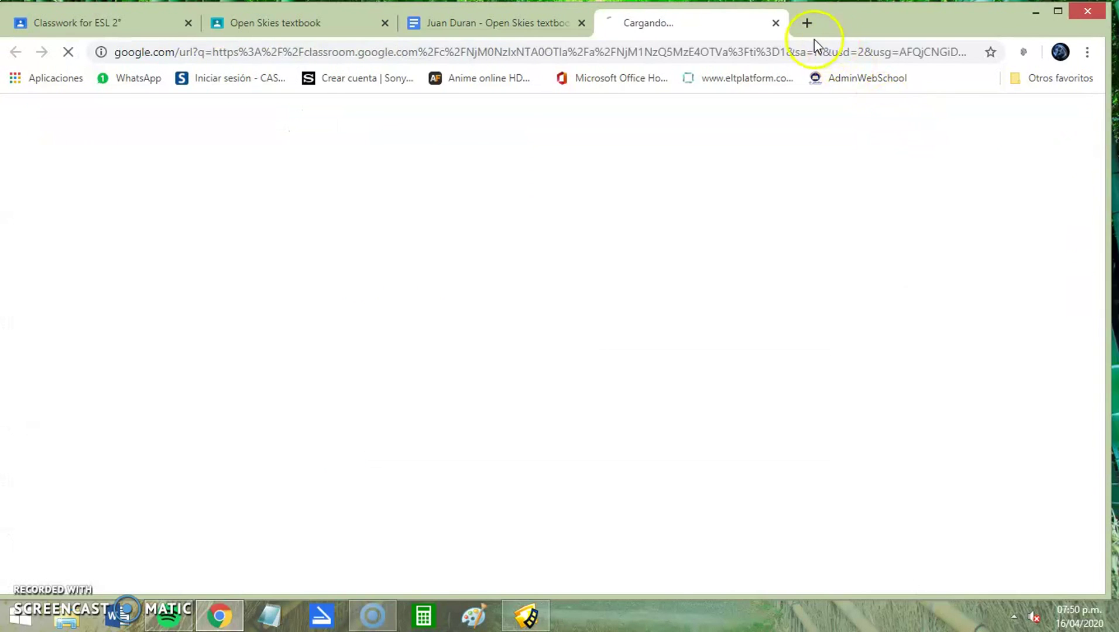
click(775, 23)
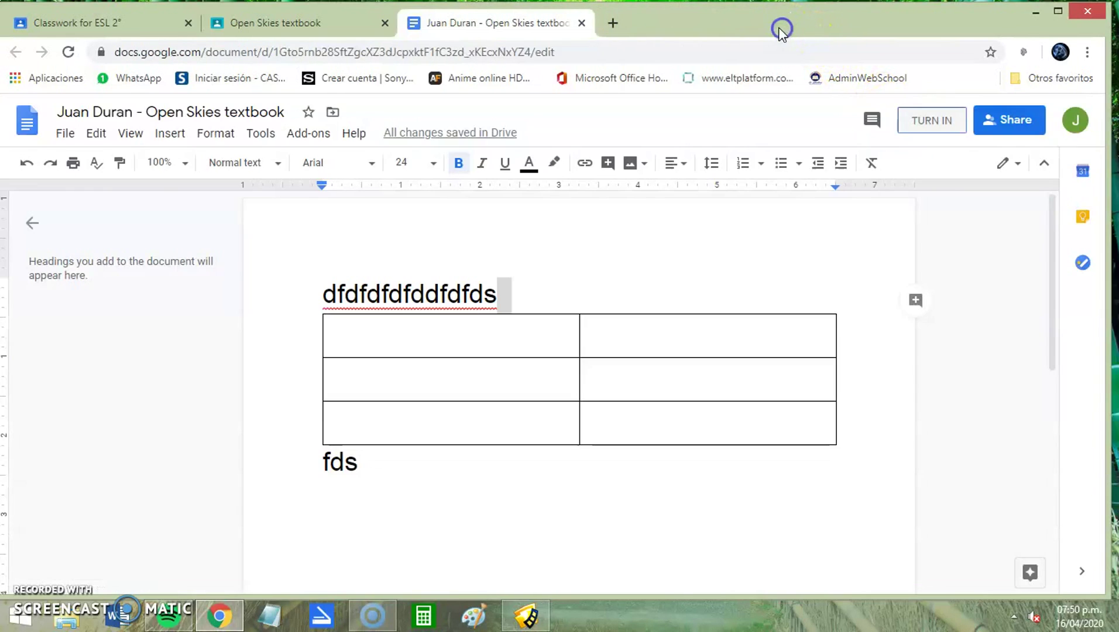
click(582, 23)
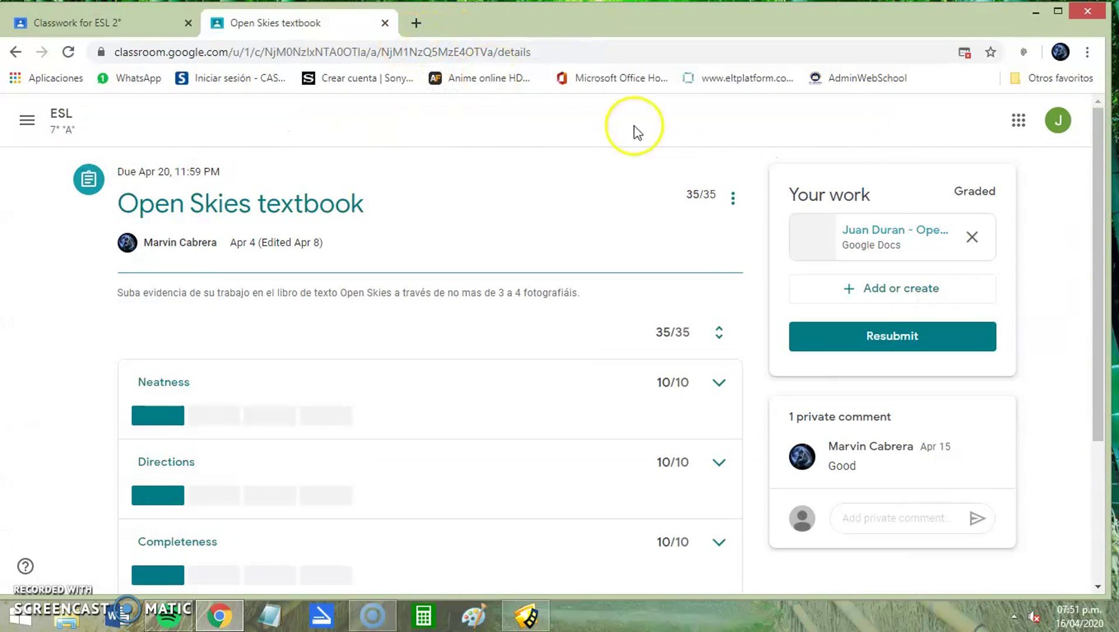
Create a new Google Drawings file as an attachment to the Open Skies textbook assignment and open it
click(879, 289)
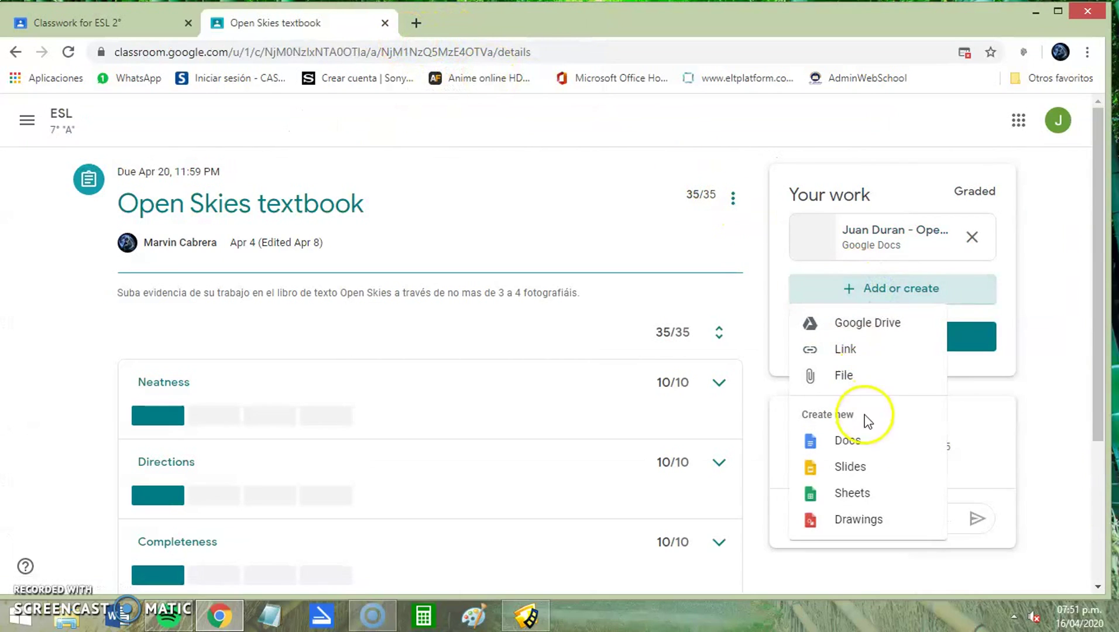
click(852, 520)
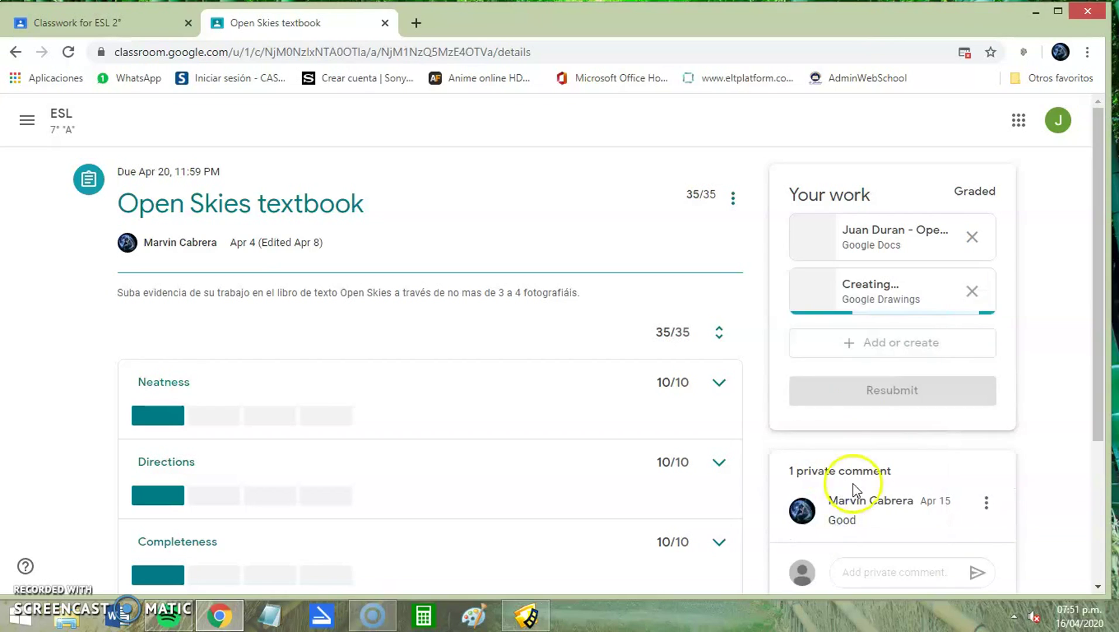
click(861, 300)
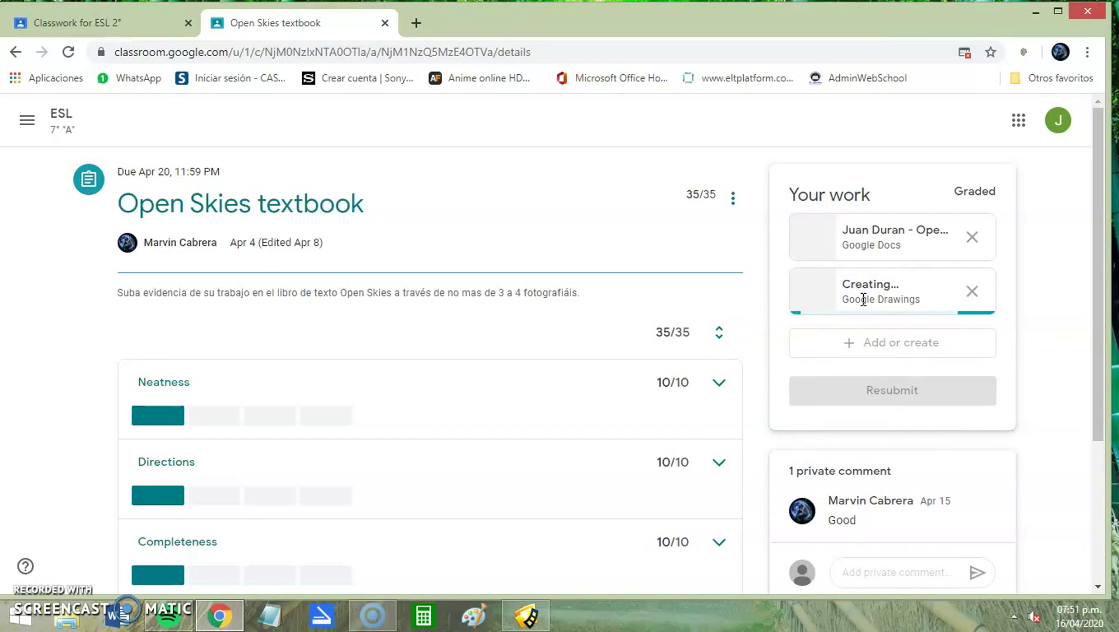
click(862, 297)
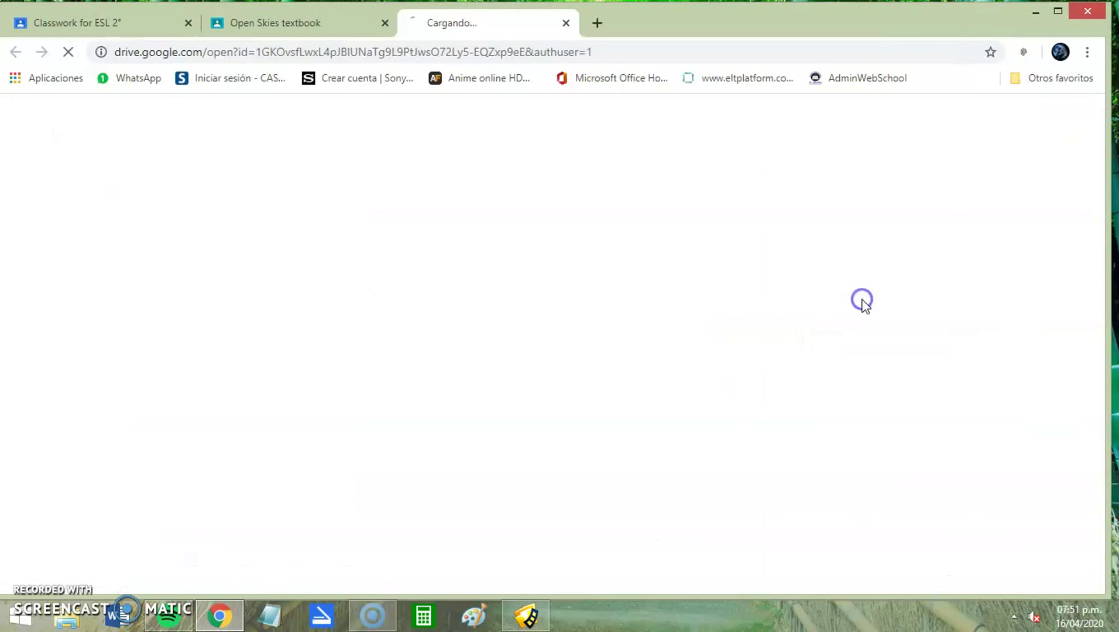
click(581, 353)
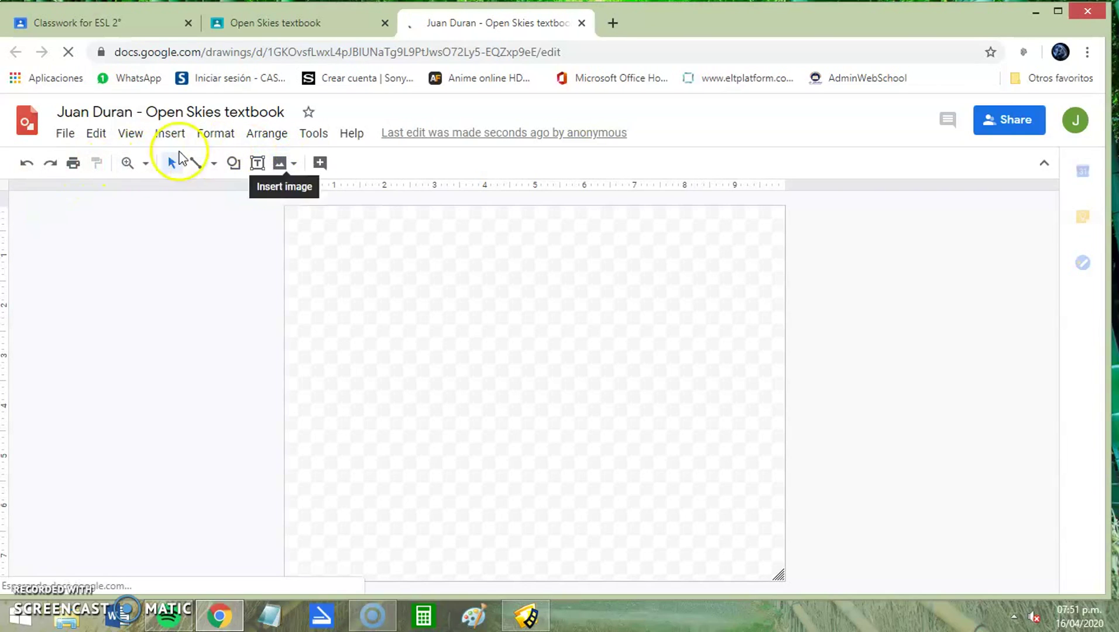
click(167, 136)
mouse_move(174, 169)
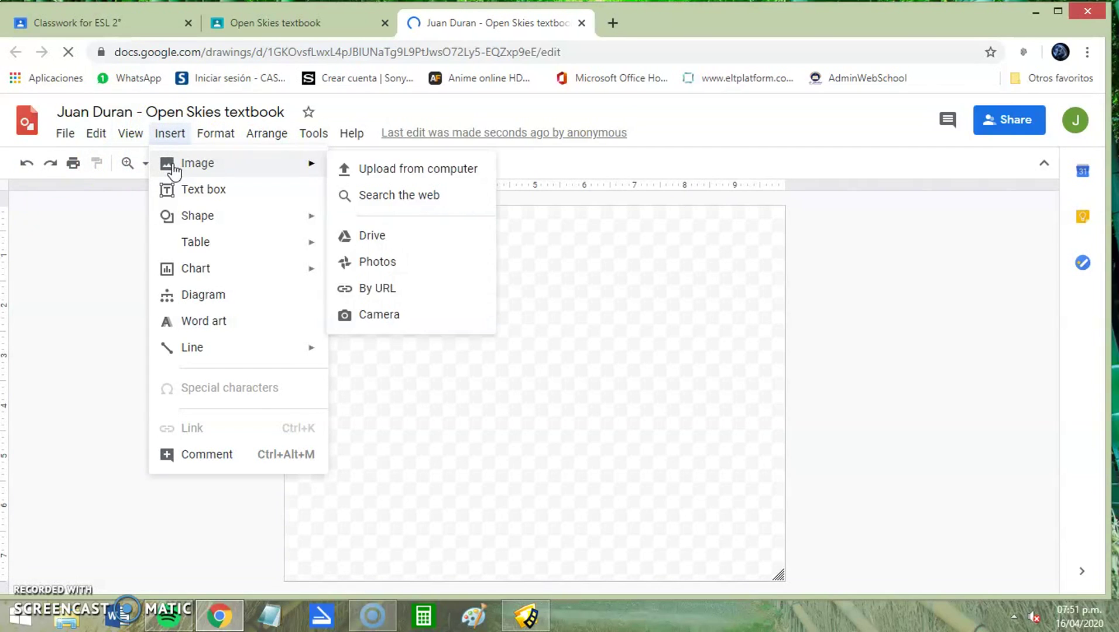
click(202, 294)
click(448, 340)
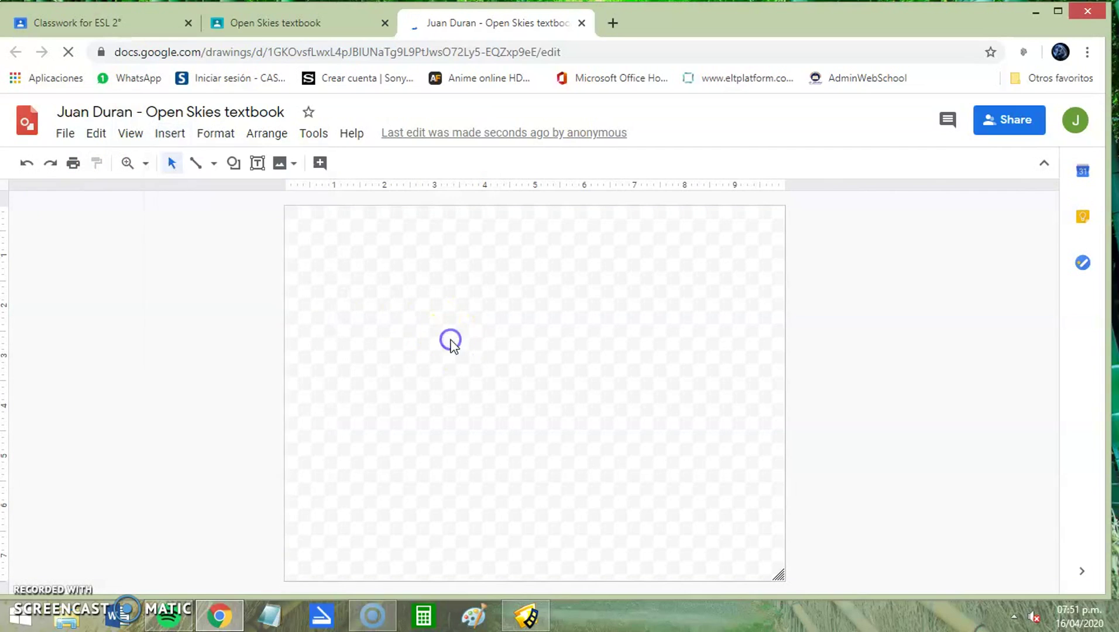
Draw three straight diagonal lines on the drawing canvas, two meeting in its left half and one separate in its right half
click(196, 163)
mouse_move(401, 251)
mouse_down()
mouse_move(465, 372)
mouse_move(533, 373)
mouse_up()
drag(493, 333, 379, 383)
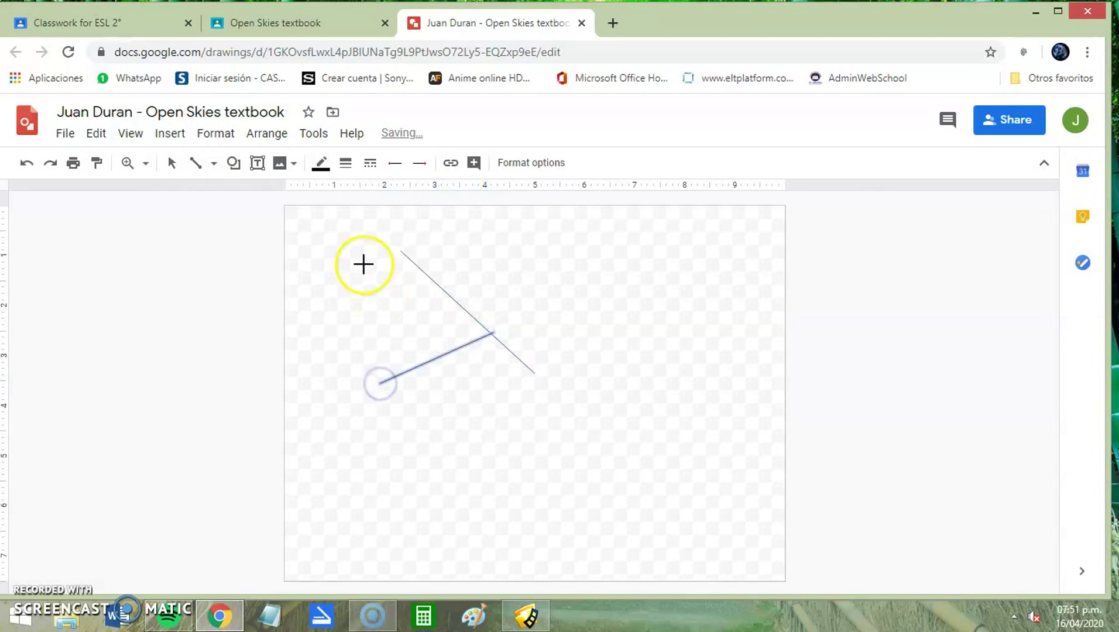
click(216, 133)
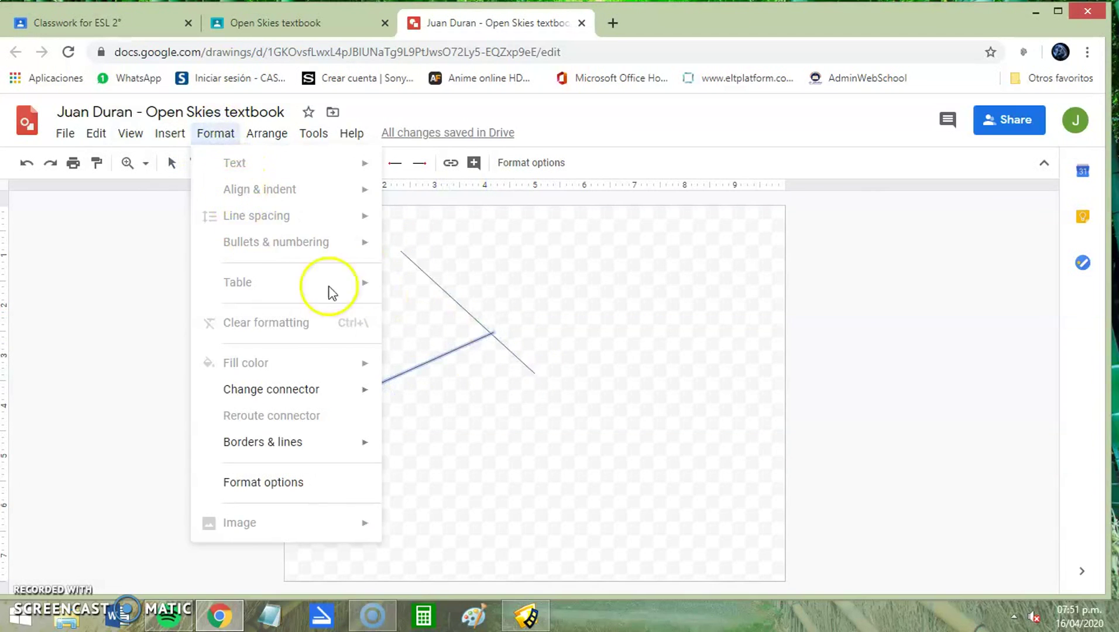
click(581, 332)
drag(581, 332, 661, 413)
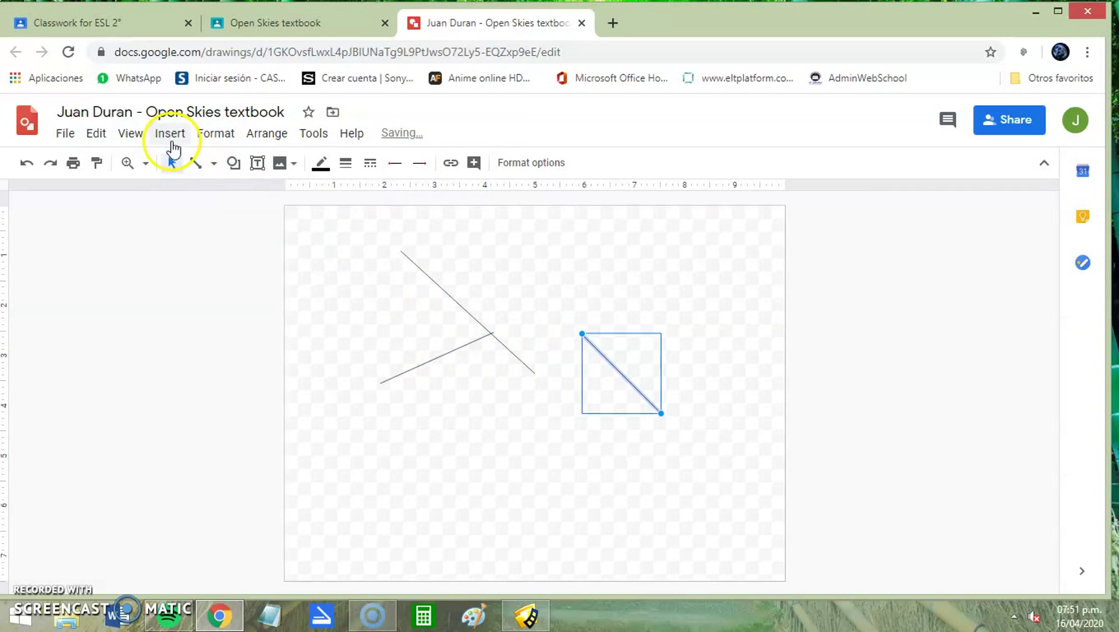
Draw a rounded rectangle about 2.9 by 4.3 inches mid-canvas and a diagonal line running into its upper left side
click(233, 164)
mouse_move(240, 192)
click(372, 194)
drag(429, 252, 575, 465)
click(197, 165)
drag(364, 253, 450, 312)
Set the drawing's link sharing to On - Public on the web with view access, save it, and close the drawing
click(990, 120)
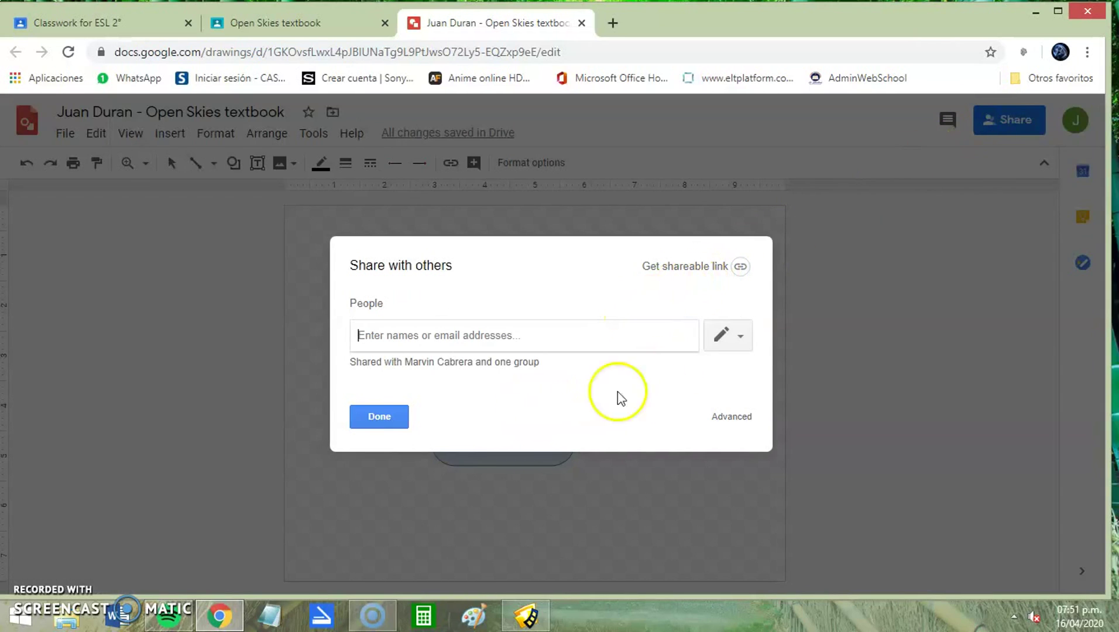
click(729, 417)
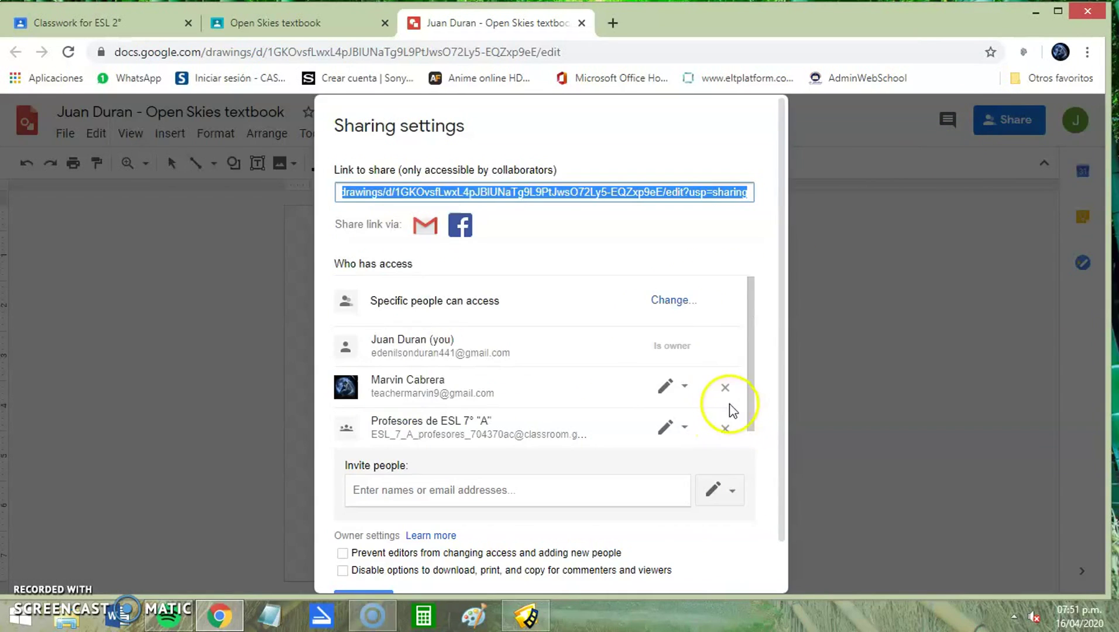
click(678, 302)
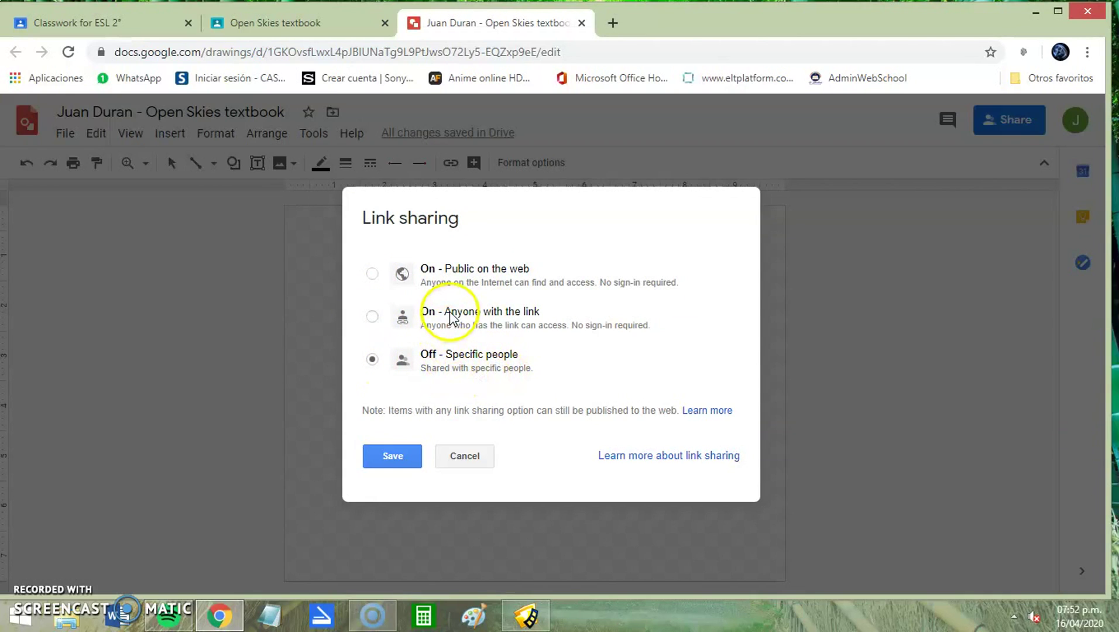
click(372, 273)
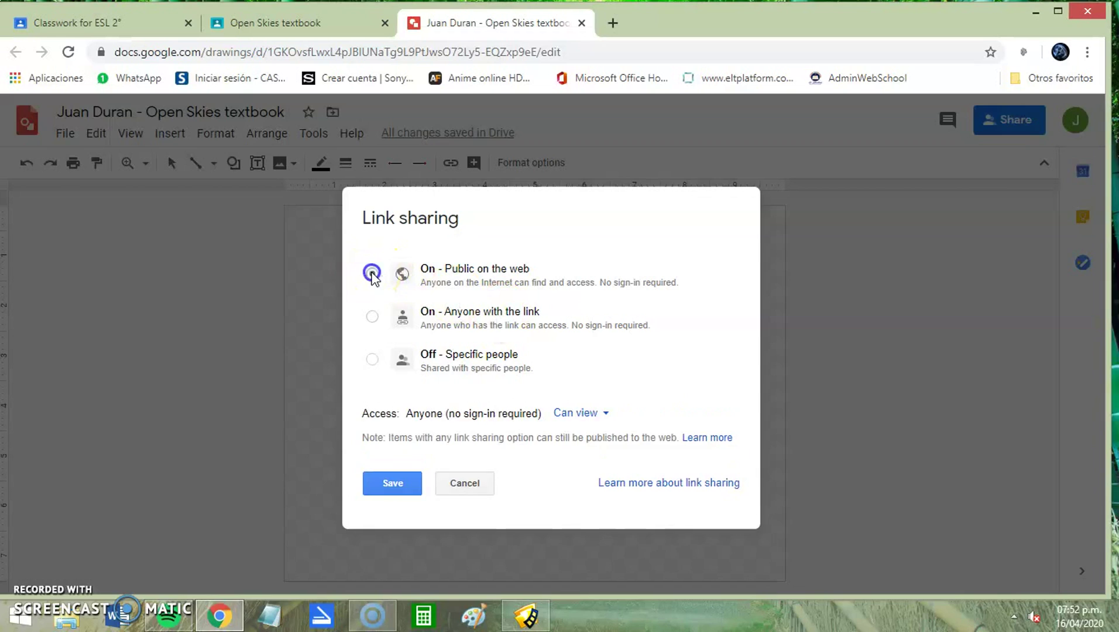
click(396, 482)
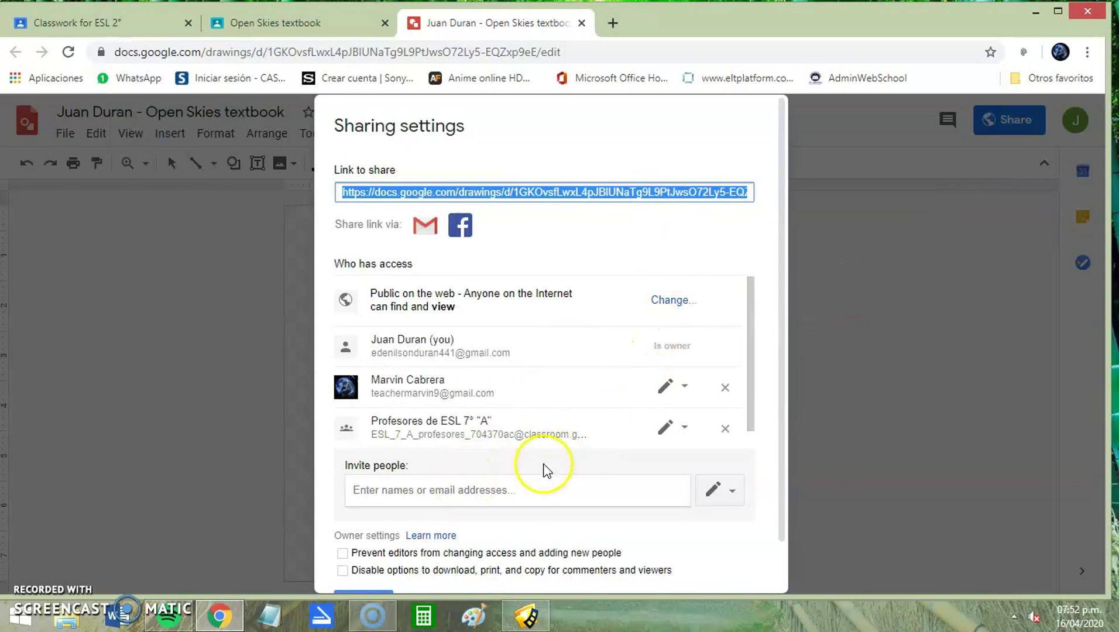
click(367, 592)
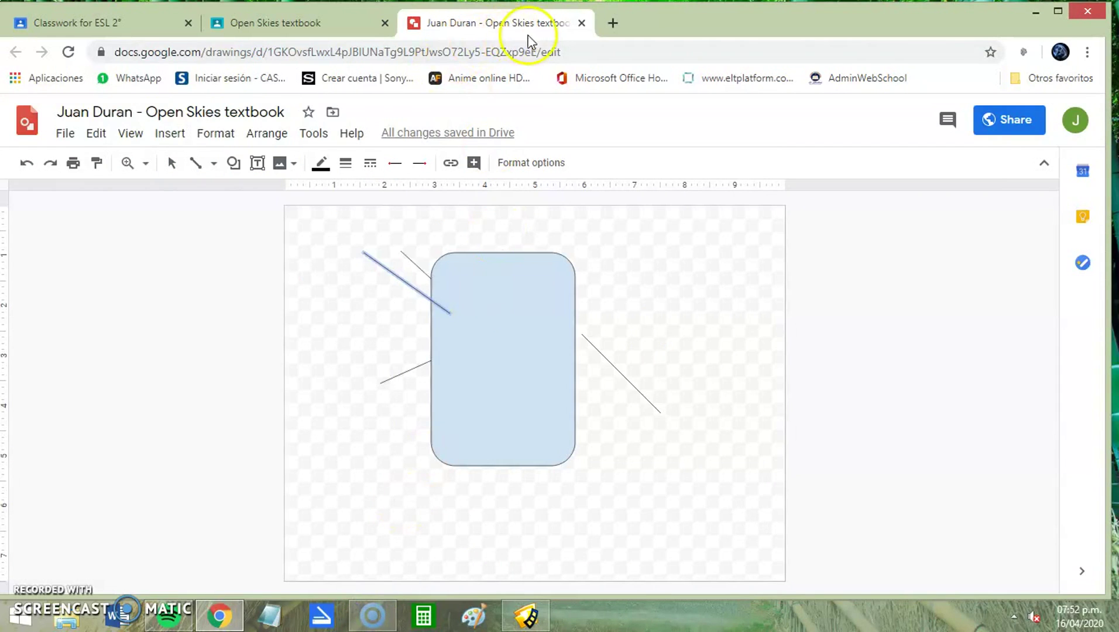
click(581, 23)
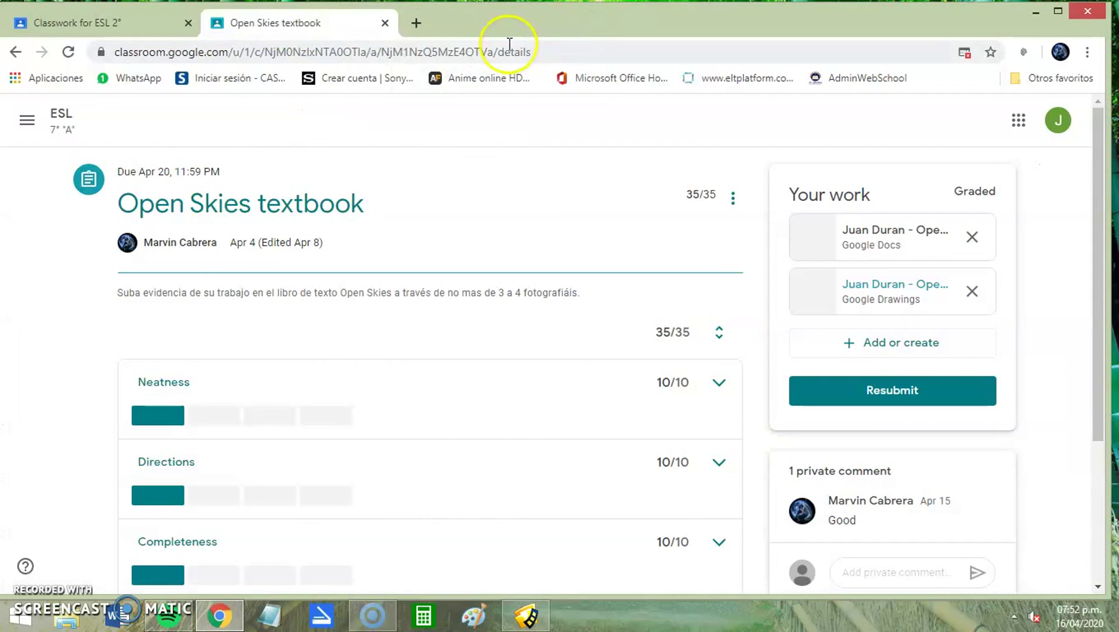
Open Page 16.jpg from the Materials Page 16, 17 post in the ESL 2° Classwork and examine its exercises enlarged
click(912, 346)
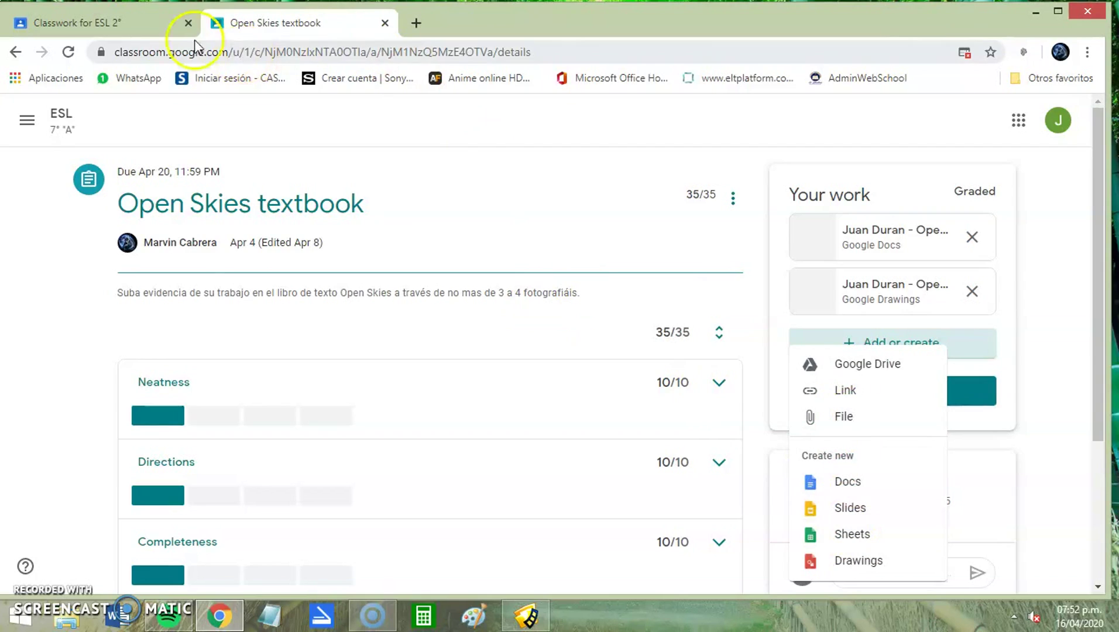
click(150, 30)
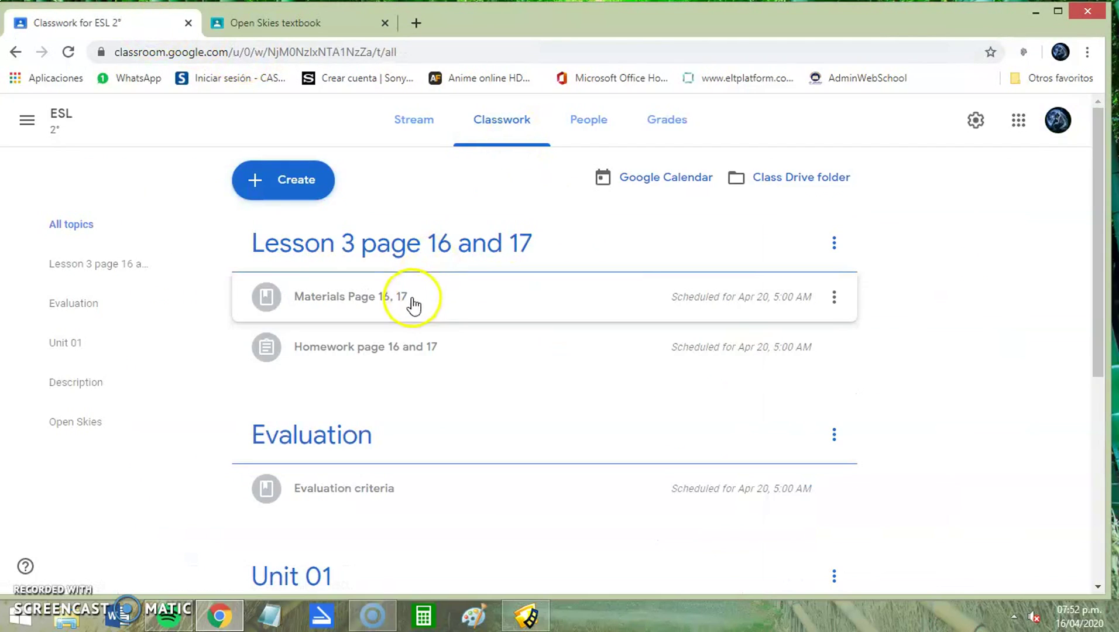
click(307, 283)
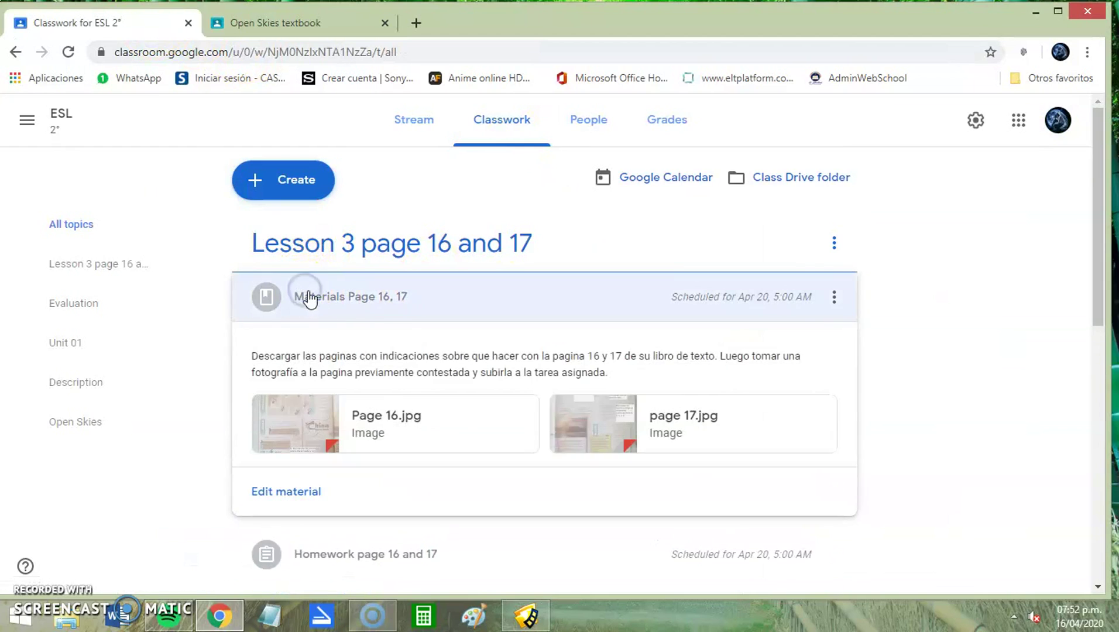
scroll(365, 360, down, 3)
click(275, 263)
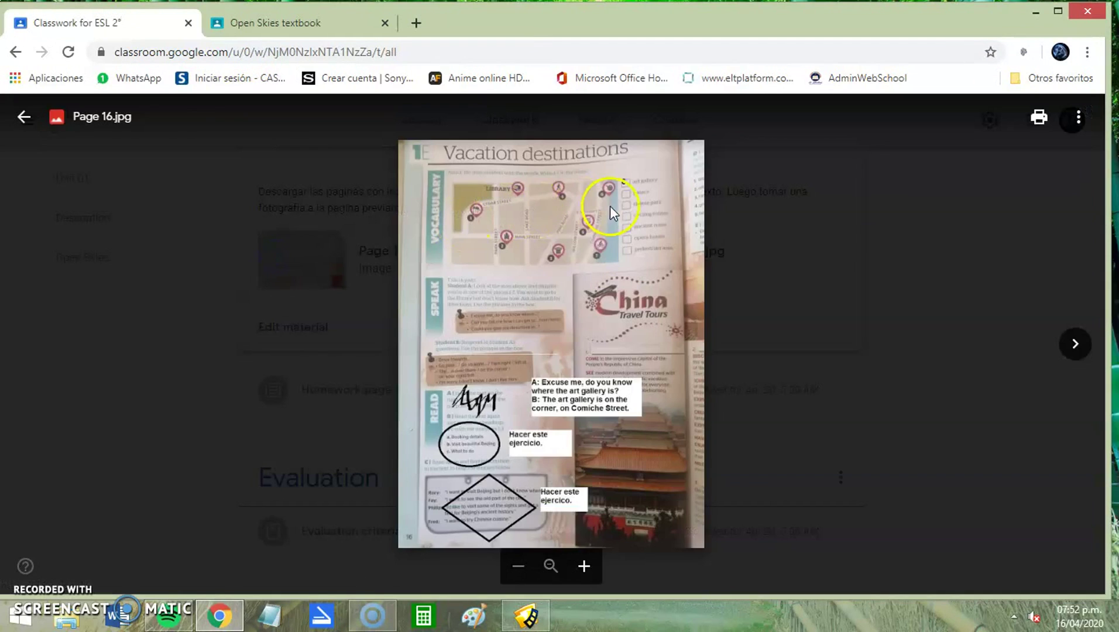
click(584, 565)
drag(583, 269, 577, 417)
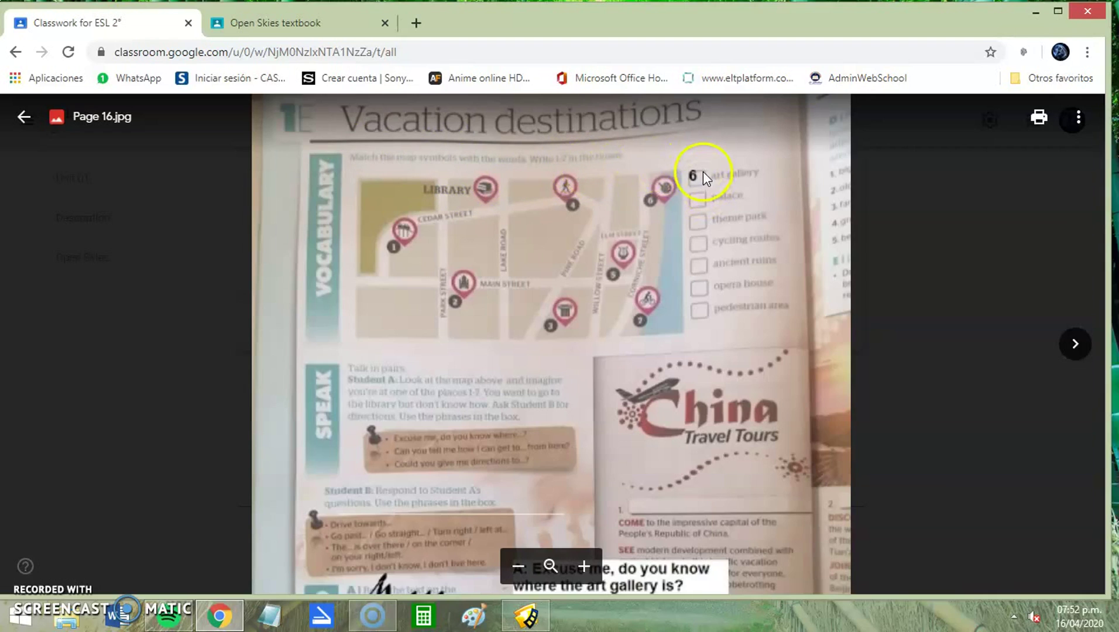
scroll(608, 413, down, 3)
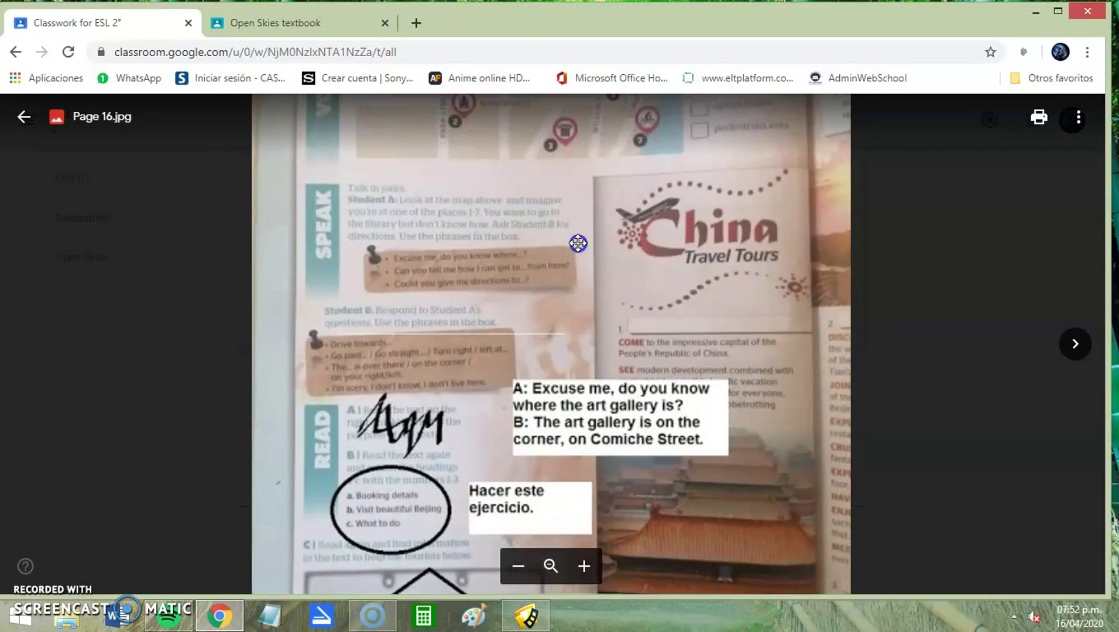
key(Escape)
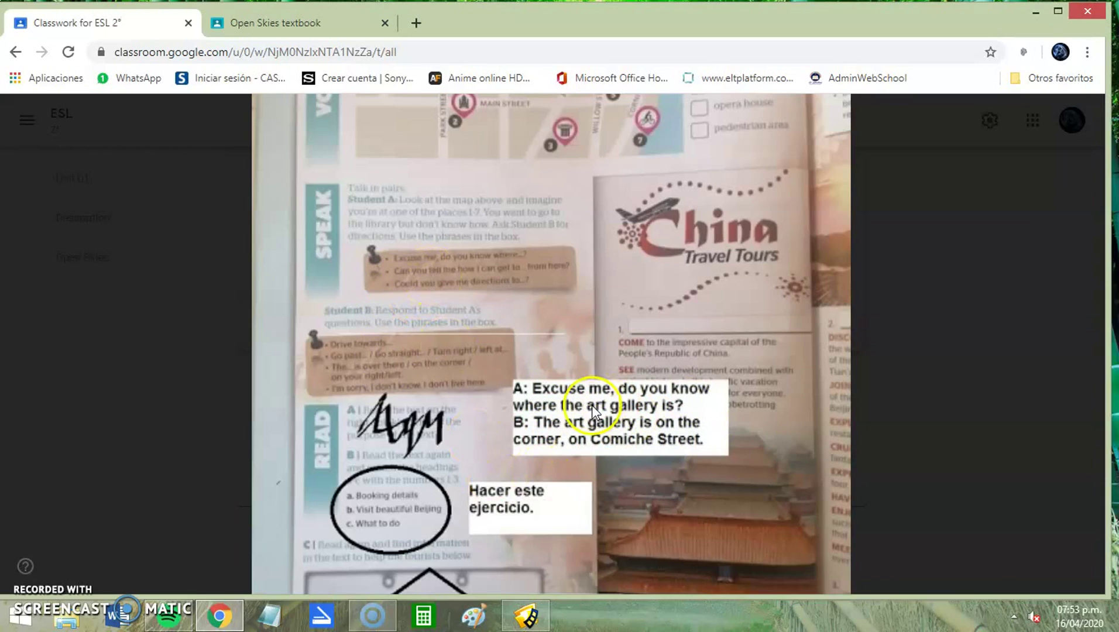
Return to the Open Skies textbook assignment, attach a new Google Docs document, and open it
click(332, 22)
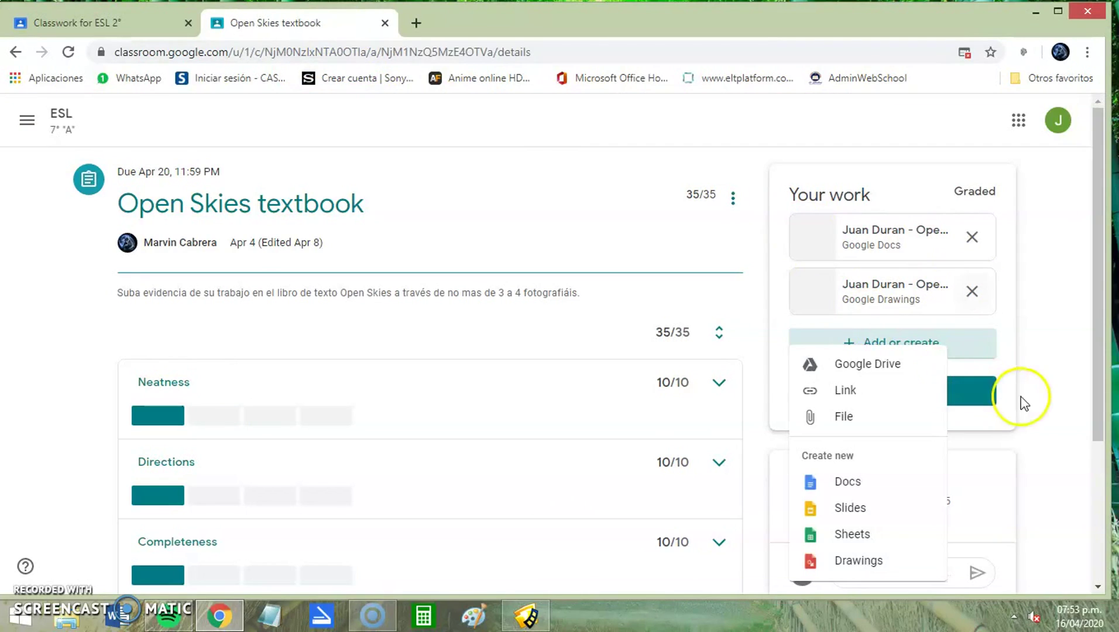
click(1043, 390)
click(886, 350)
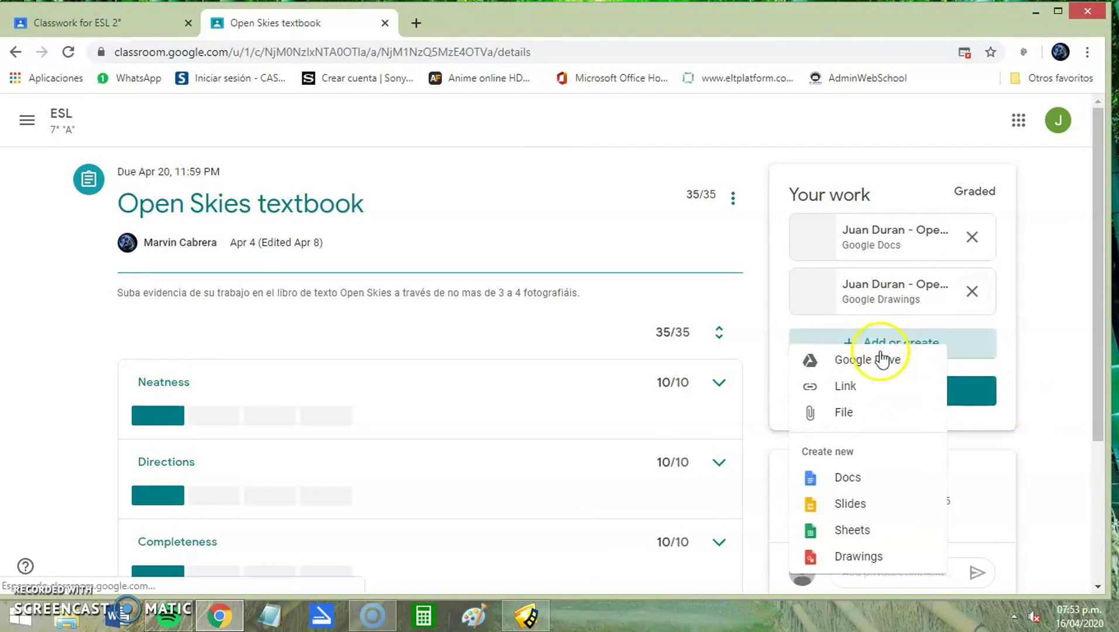
click(833, 484)
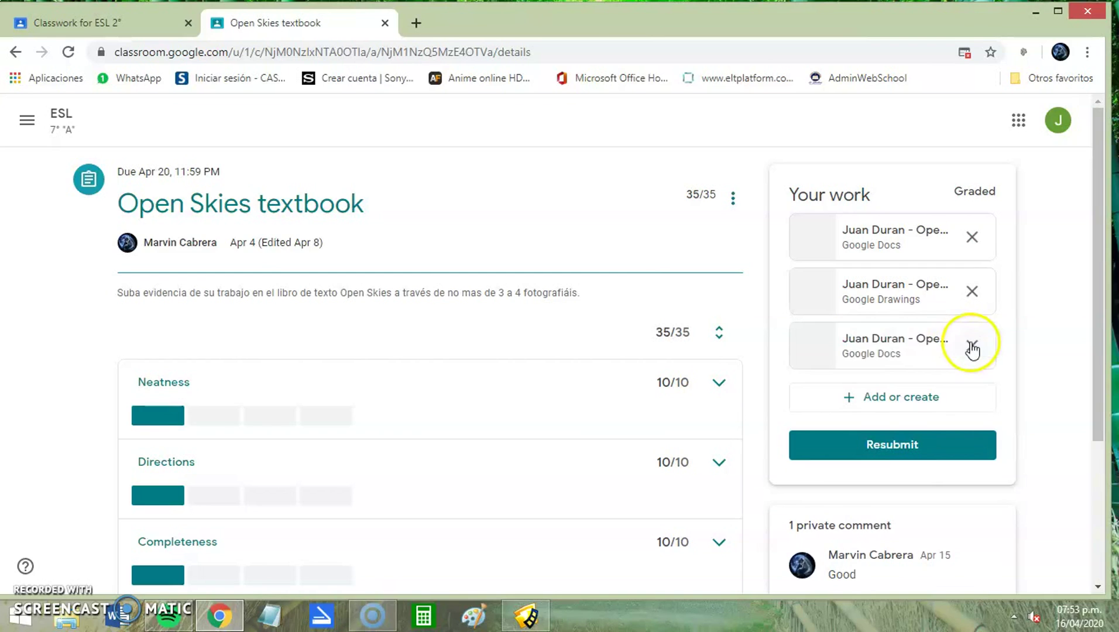
click(886, 354)
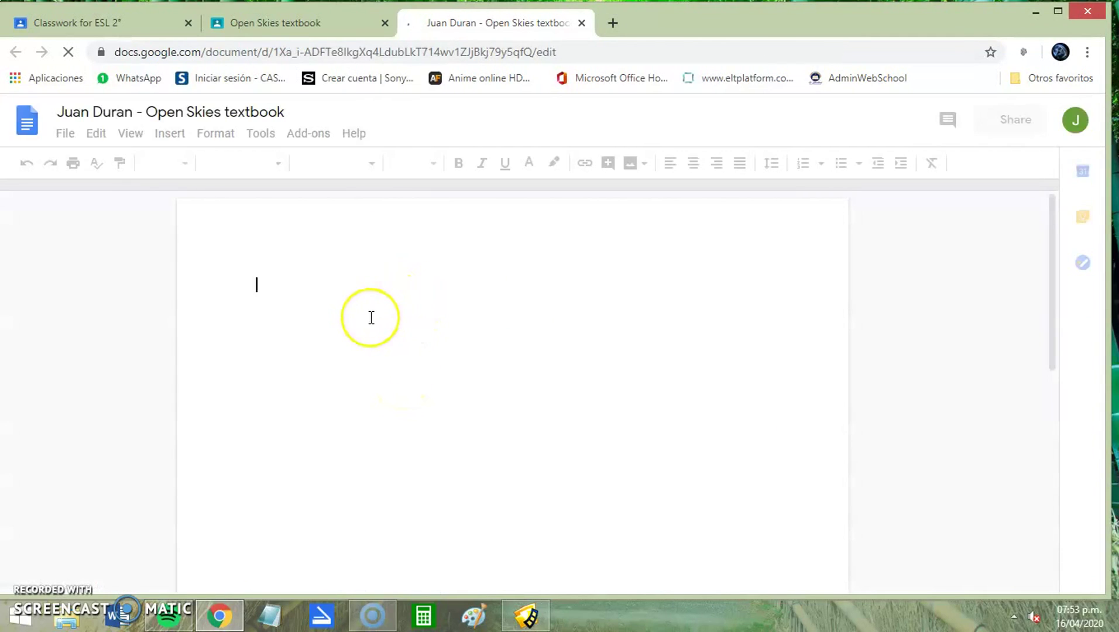
Write the heading "Dialogue" in the new document and begin the line "A: Excuse me," beneath it
click(387, 304)
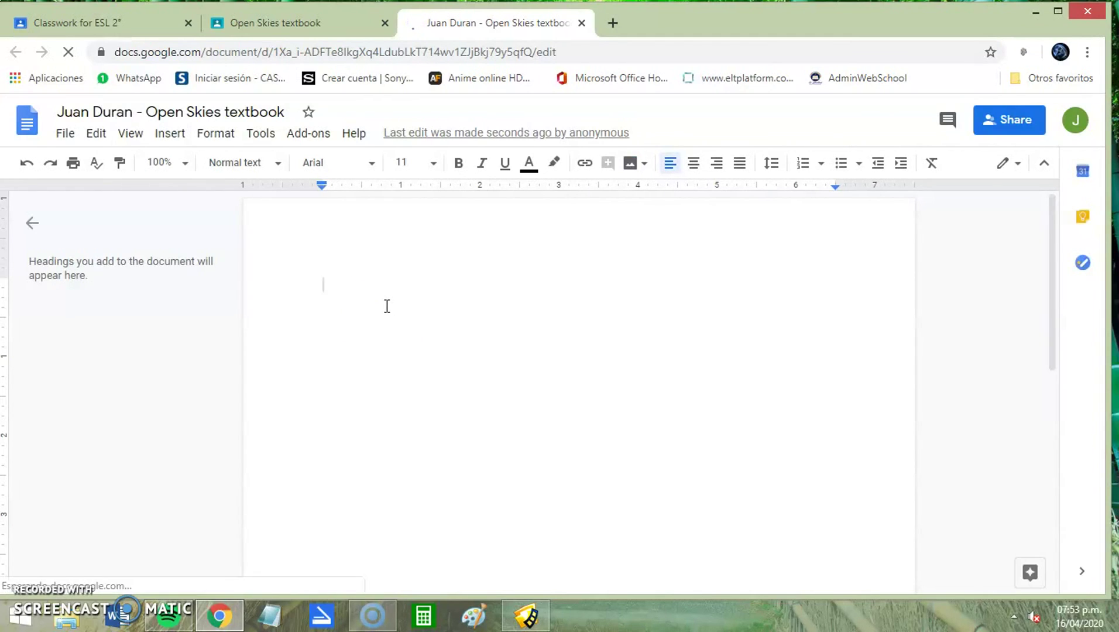
text(Dia)
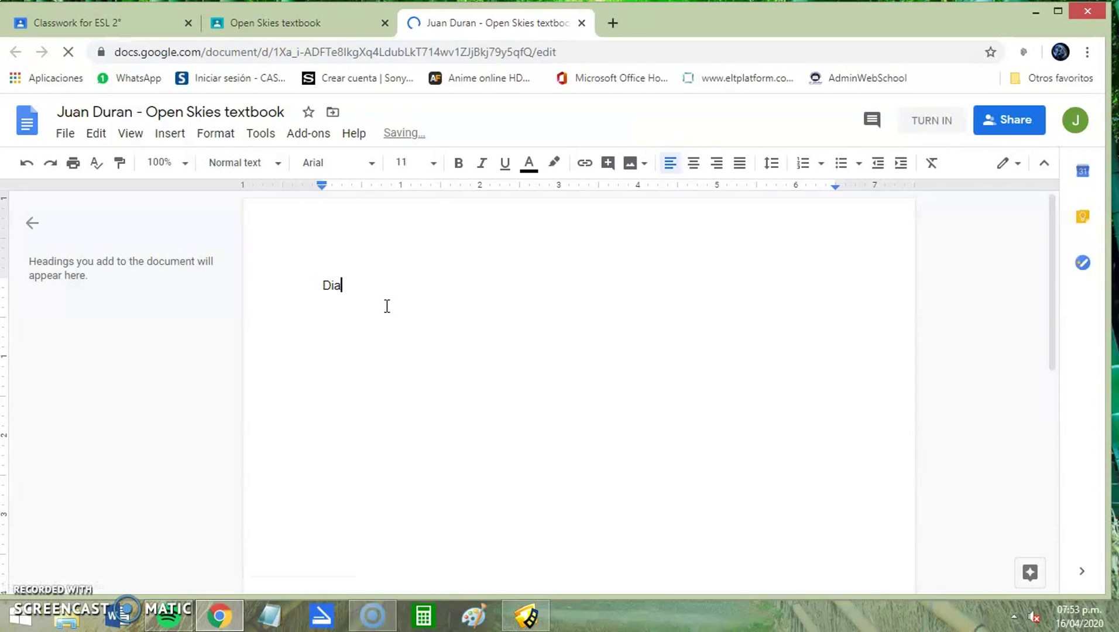
text(A: Excuse me,)
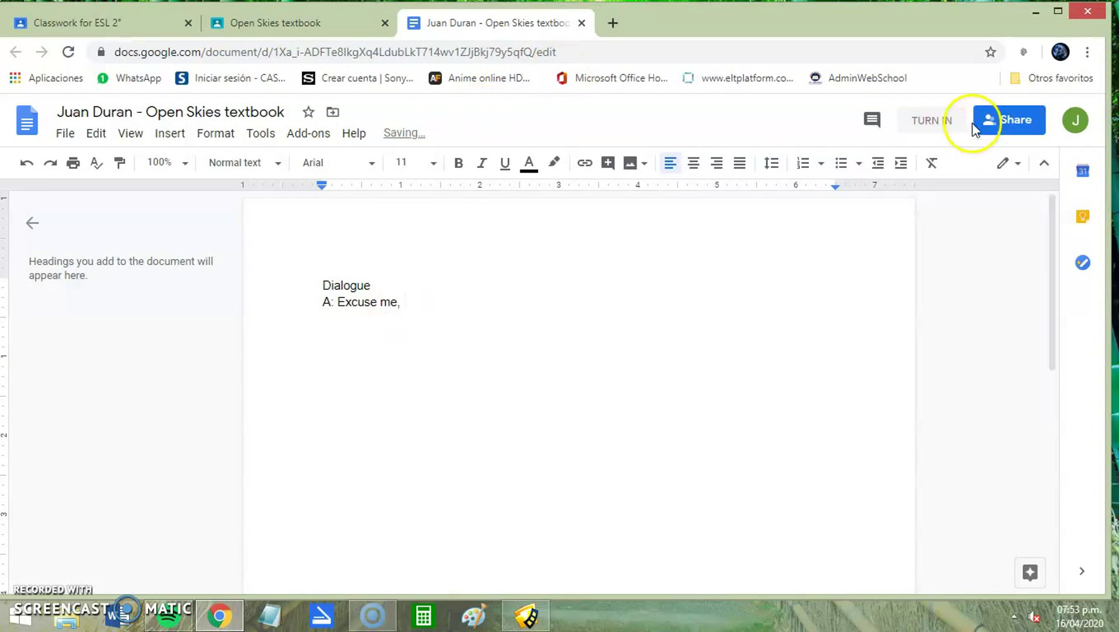
Go back to the Page 16.jpg material and examine the sample art gallery dialogue and the marked reading exercises enlarged
click(268, 26)
click(54, 22)
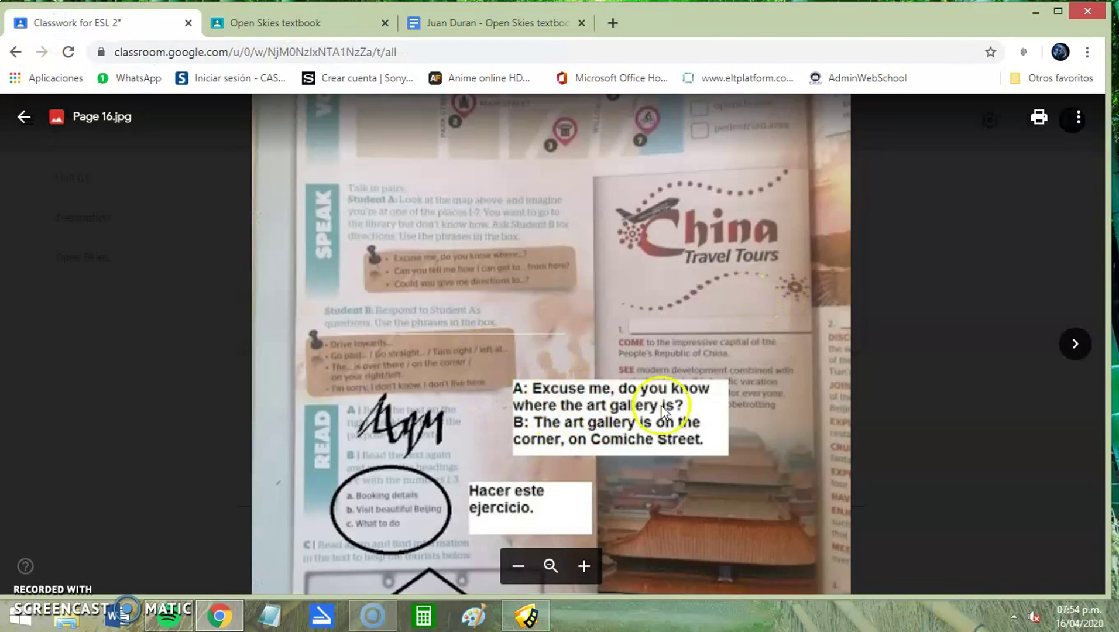
scroll(579, 358, up, 2)
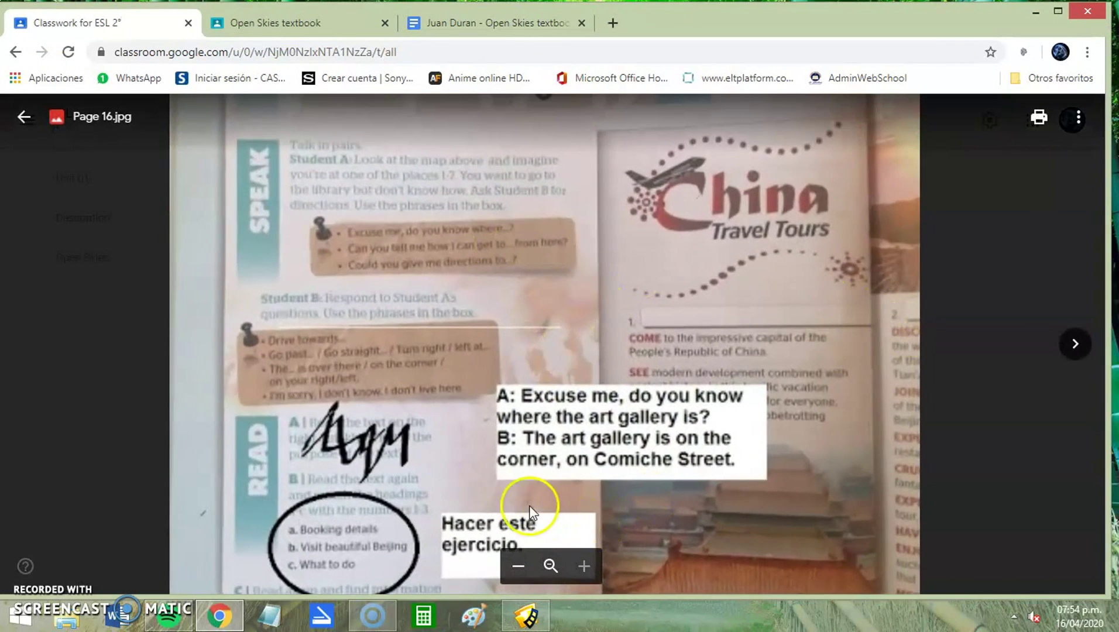
drag(472, 473, 463, 245)
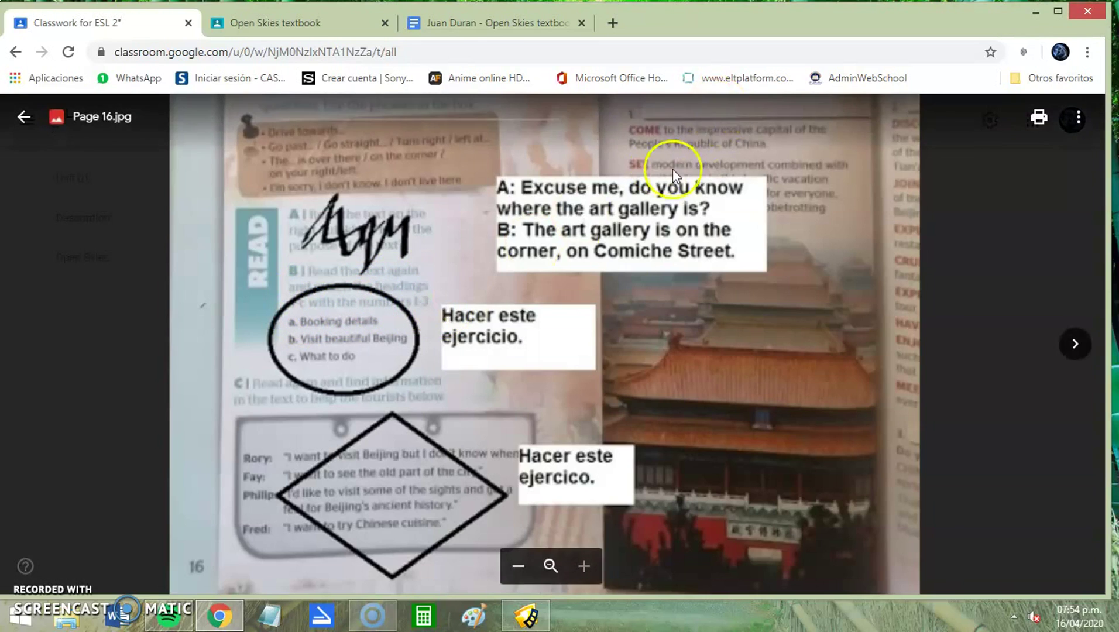
scroll(709, 306, up, 3)
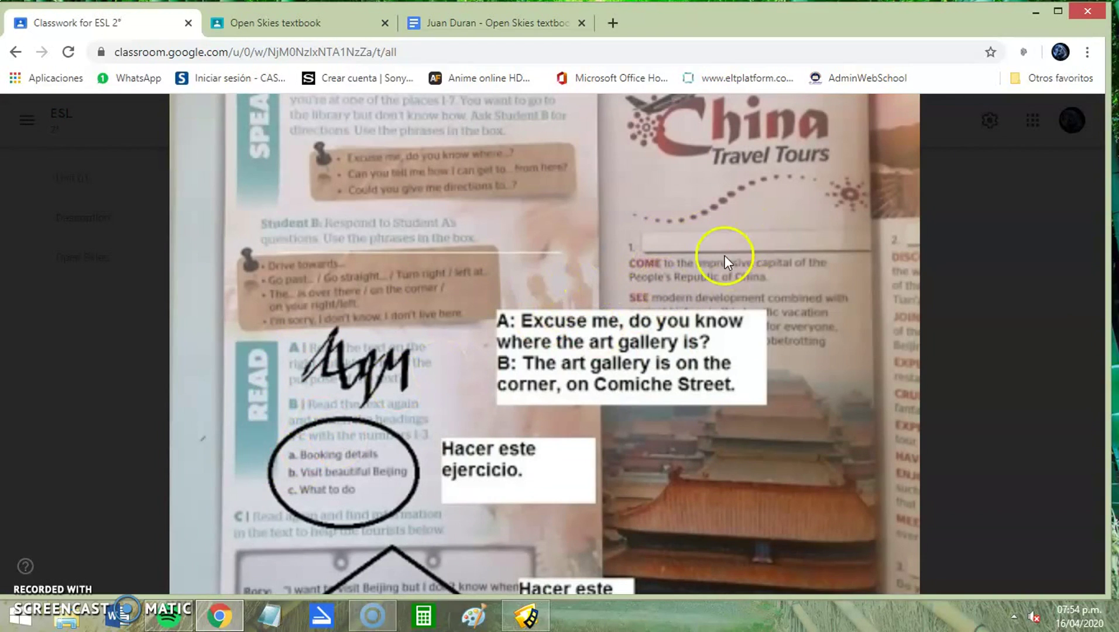
scroll(671, 472, down, 3)
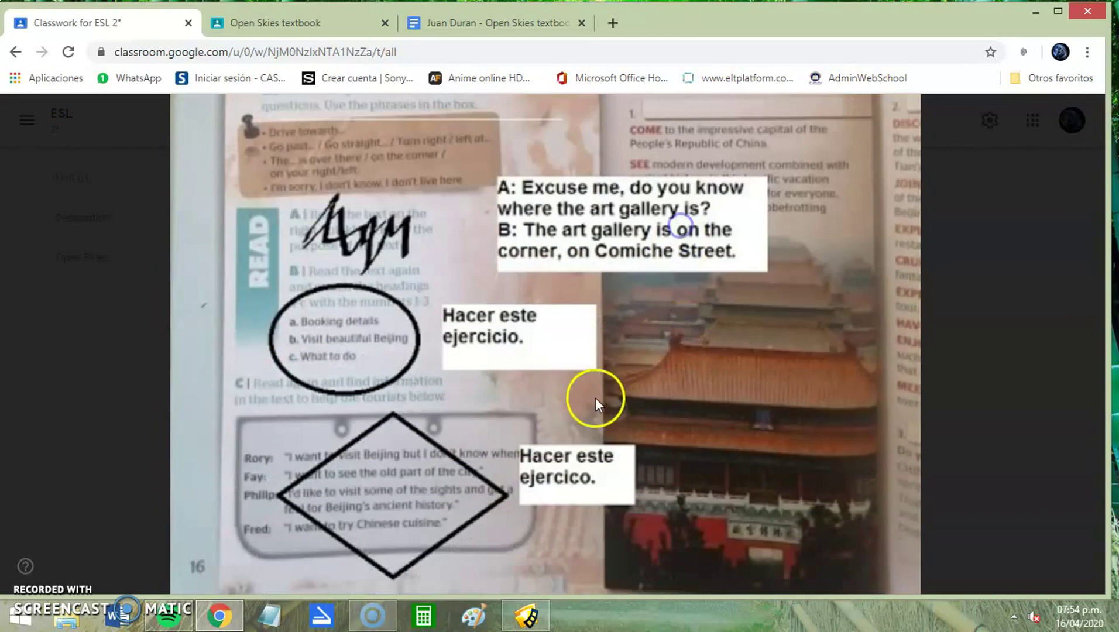